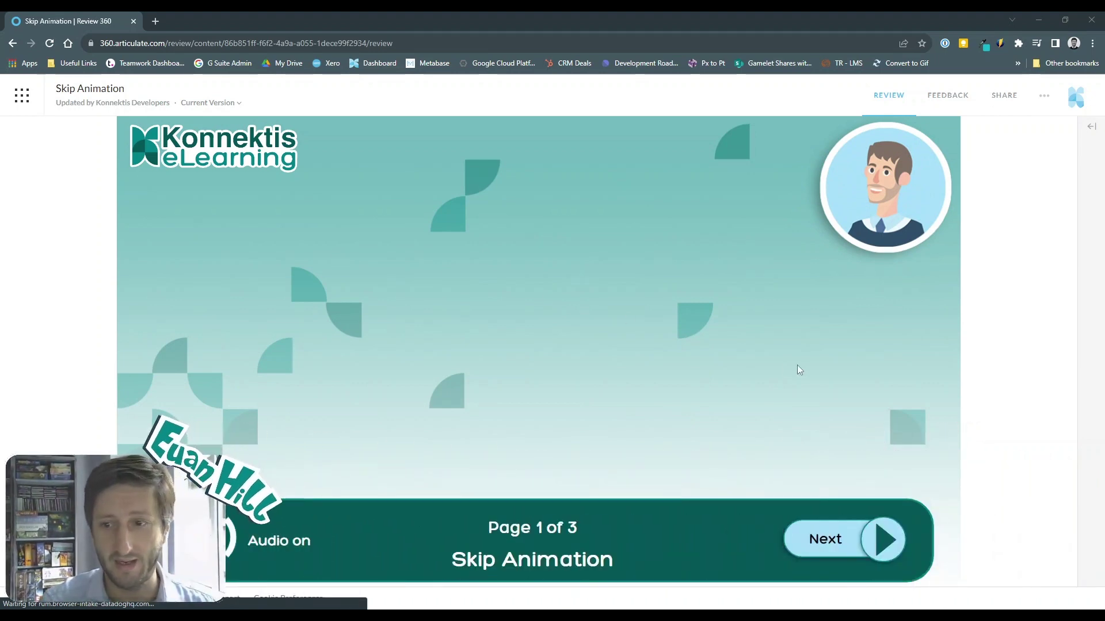
Preview page 2, restart on page 1, and switch the course audio to Audio off.
left_click(847, 546)
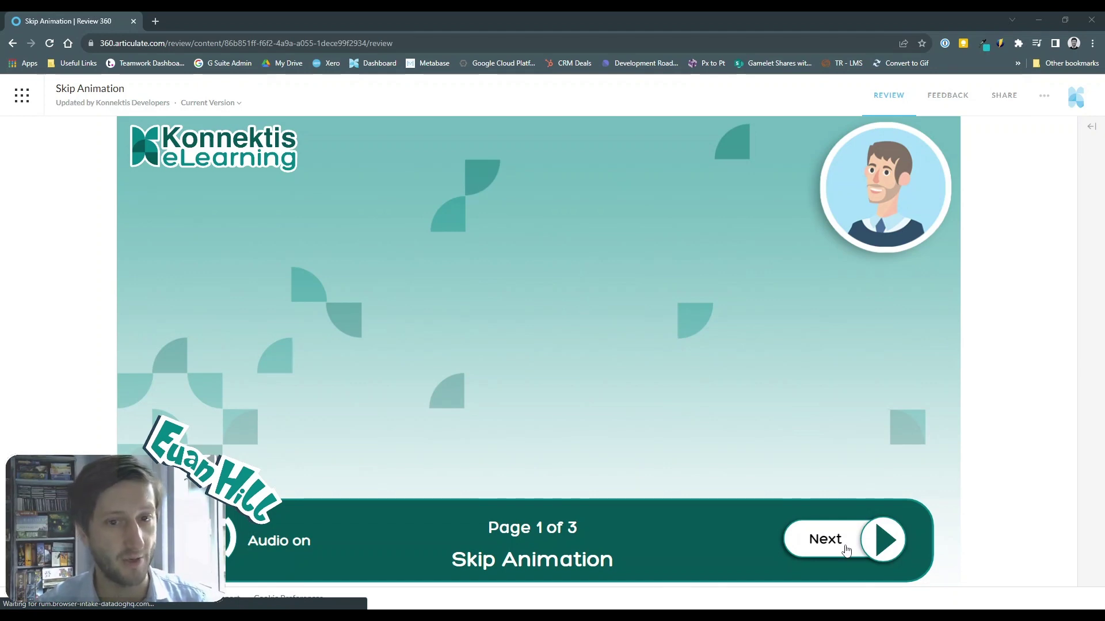
left_click(846, 550)
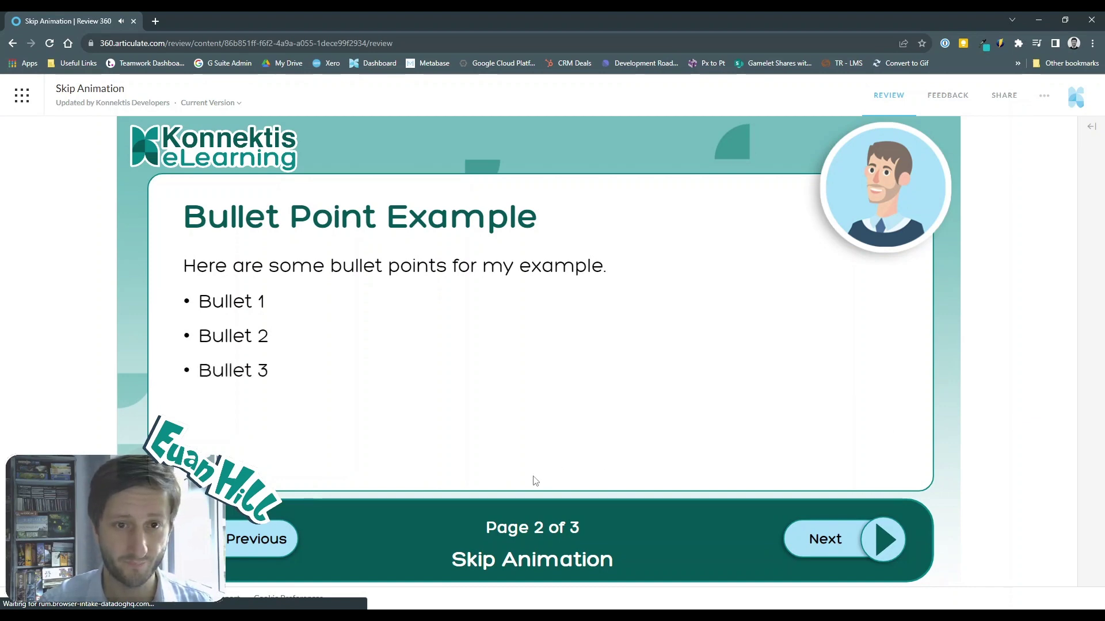
left_click(281, 560)
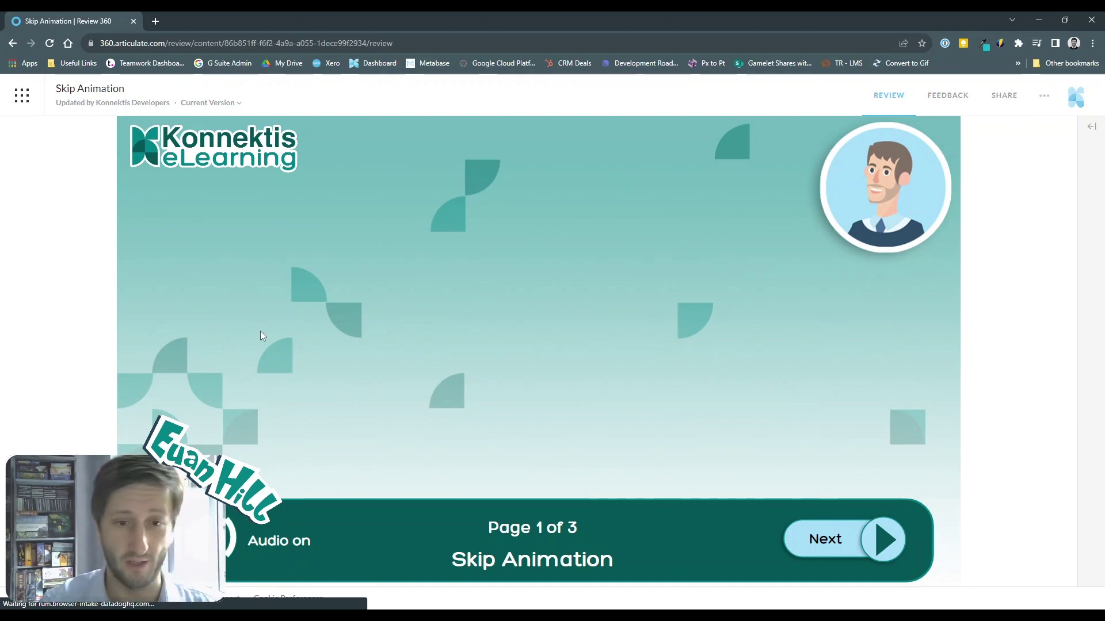
left_click(233, 556)
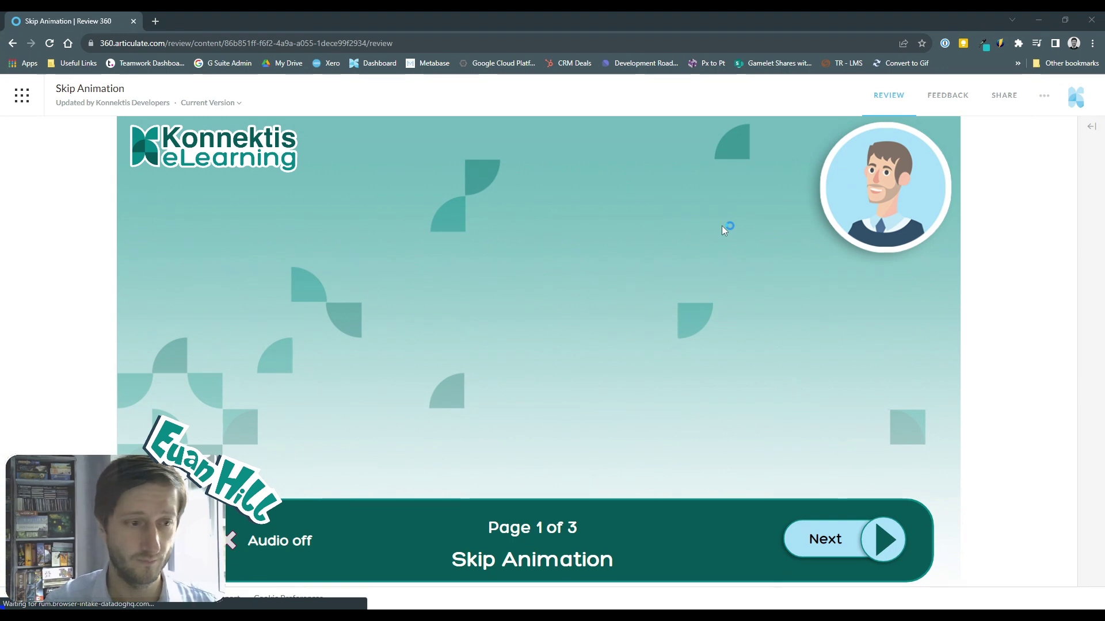
Use the keyboard to advance the course to page 2, Bullet Point Example.
key("Tab")
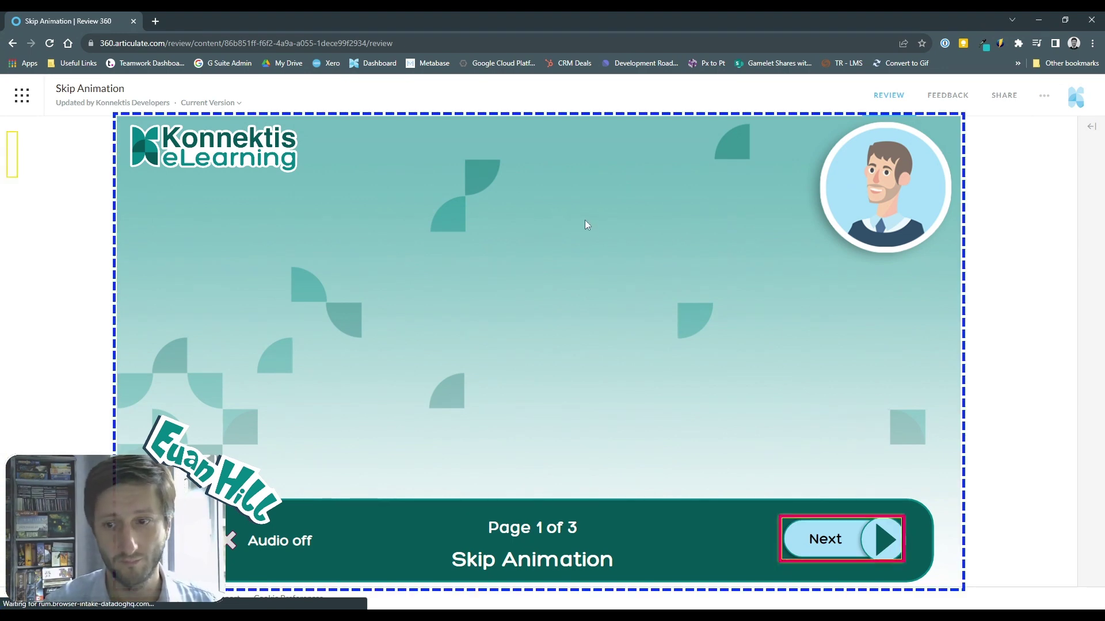
key("Tab")
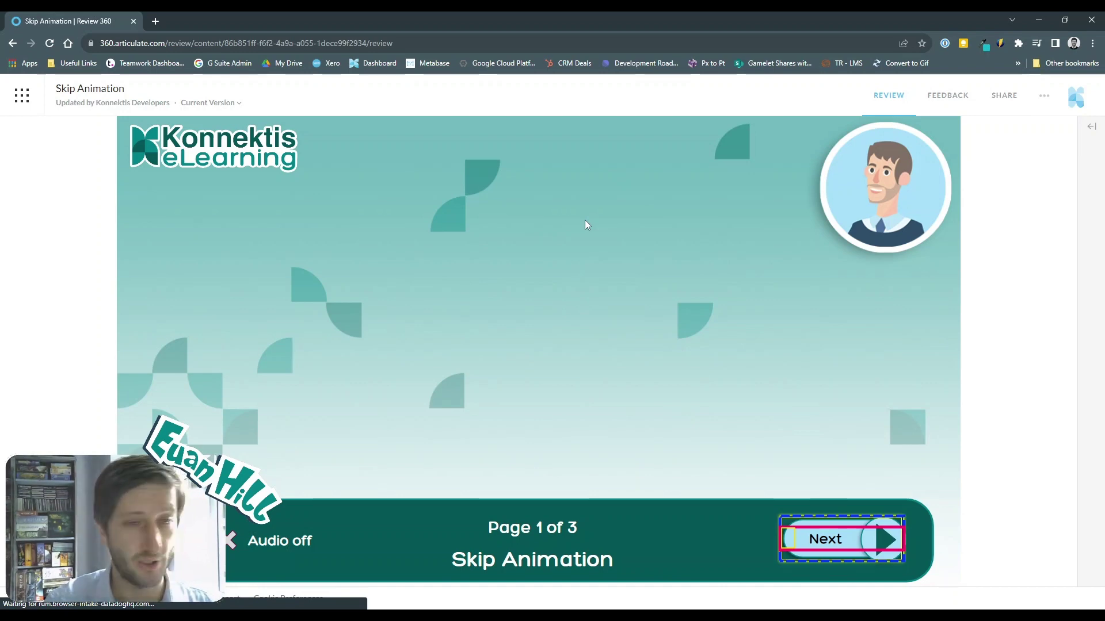
key("Return")
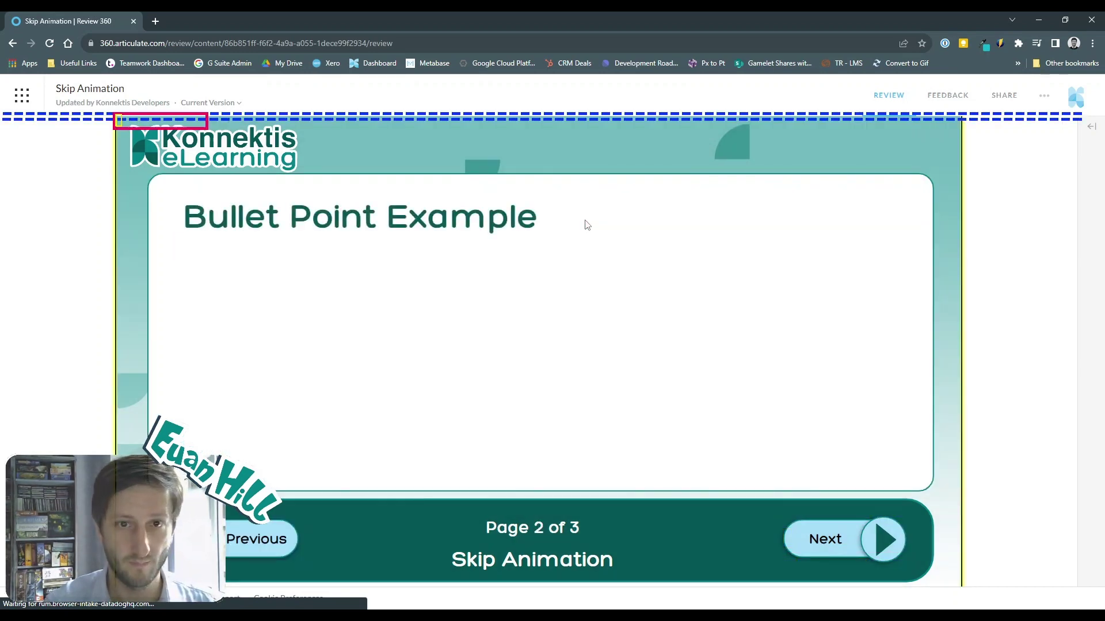
Tab through the heading, intro line and Bullets 1–3 as they fade in.
key("Tab")
key("Tab")
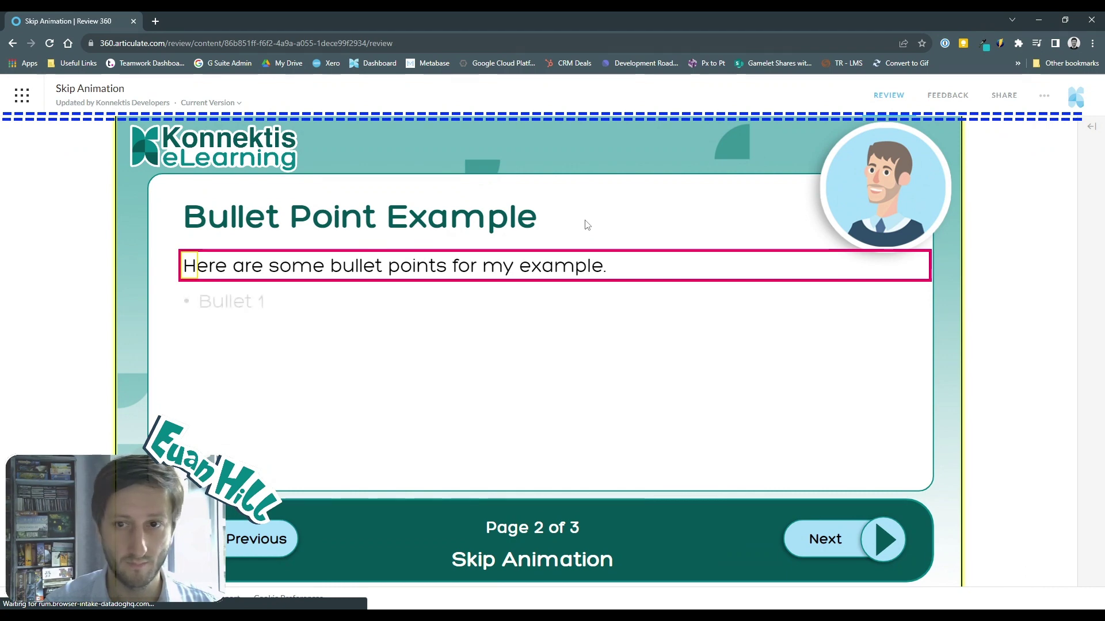
key("Tab")
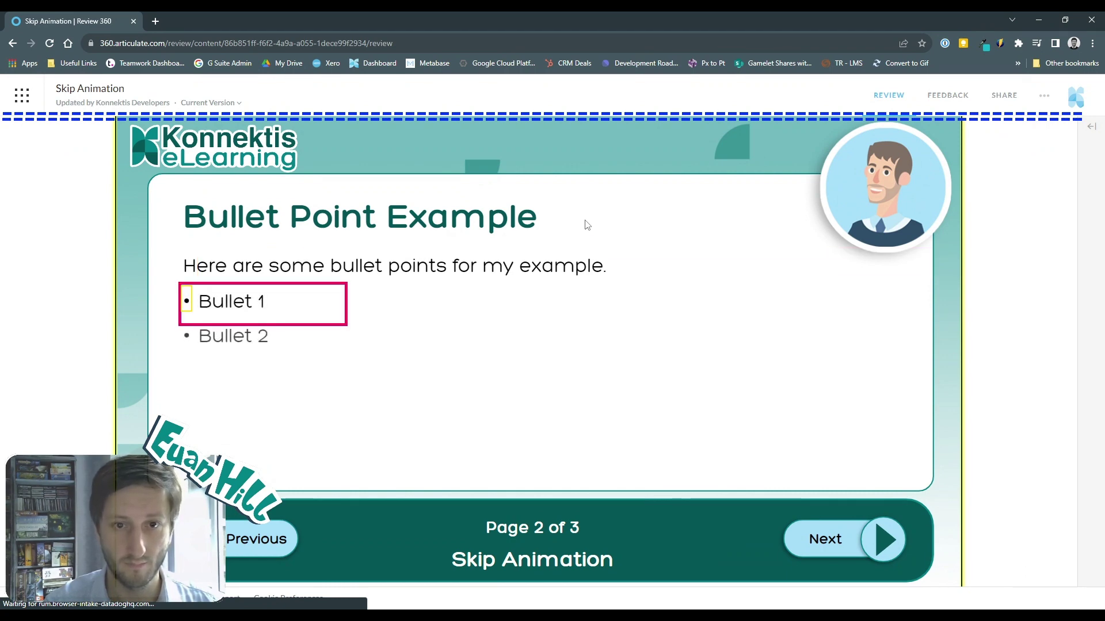
key("Tab")
key("Tab")
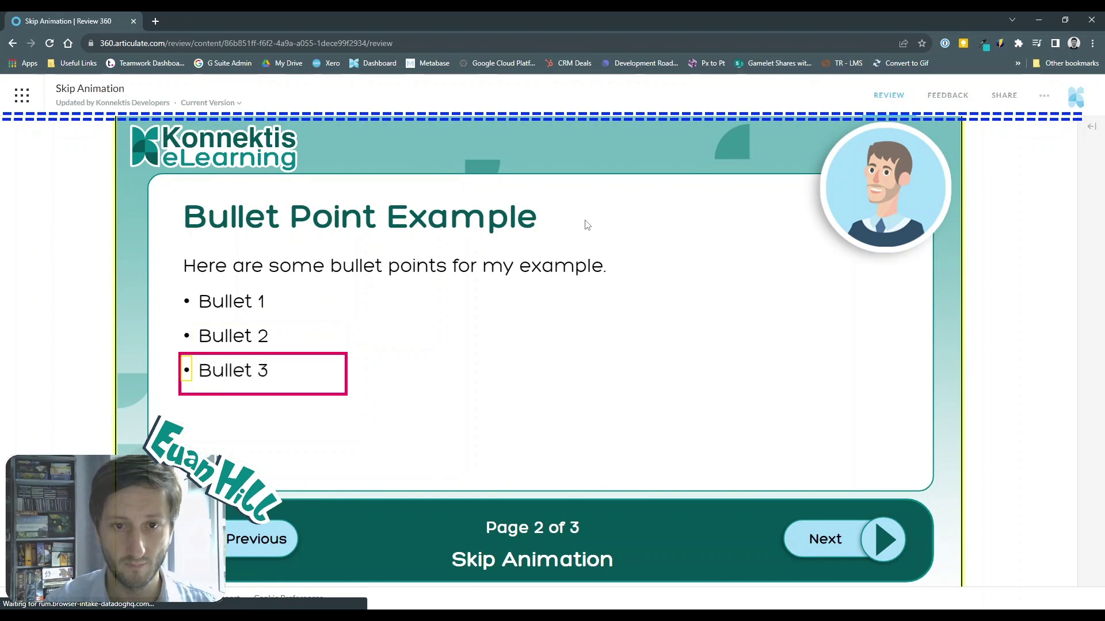
key("Tab")
key("Tab")
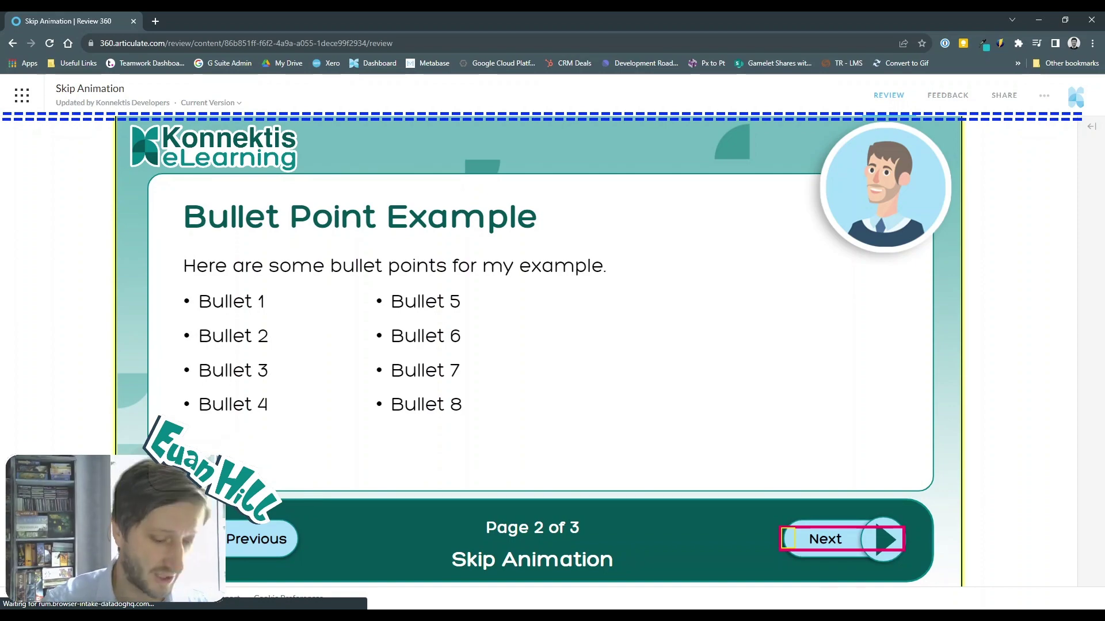
key("alt+Tab")
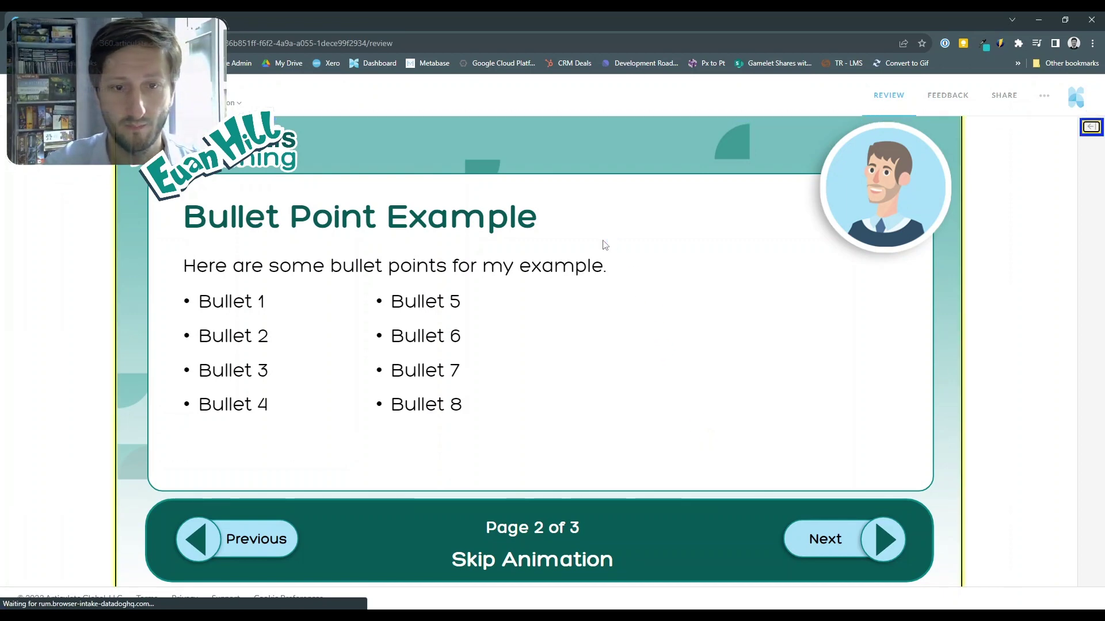
Use the keyboard to advance the course to page 3.
key("Tab")
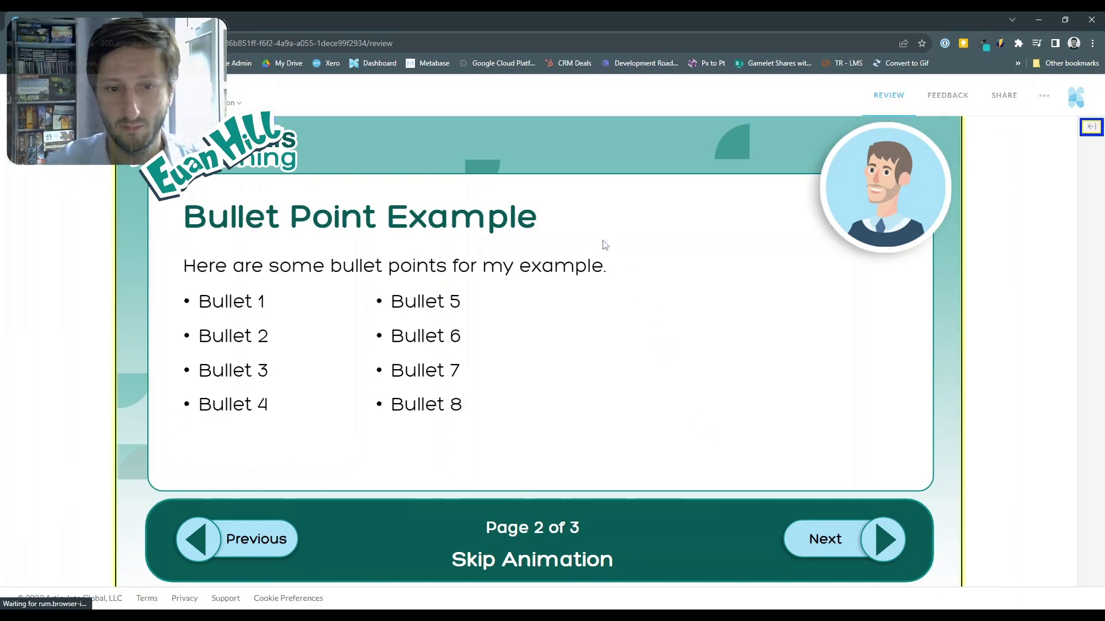
key("Tab")
key("Tab")
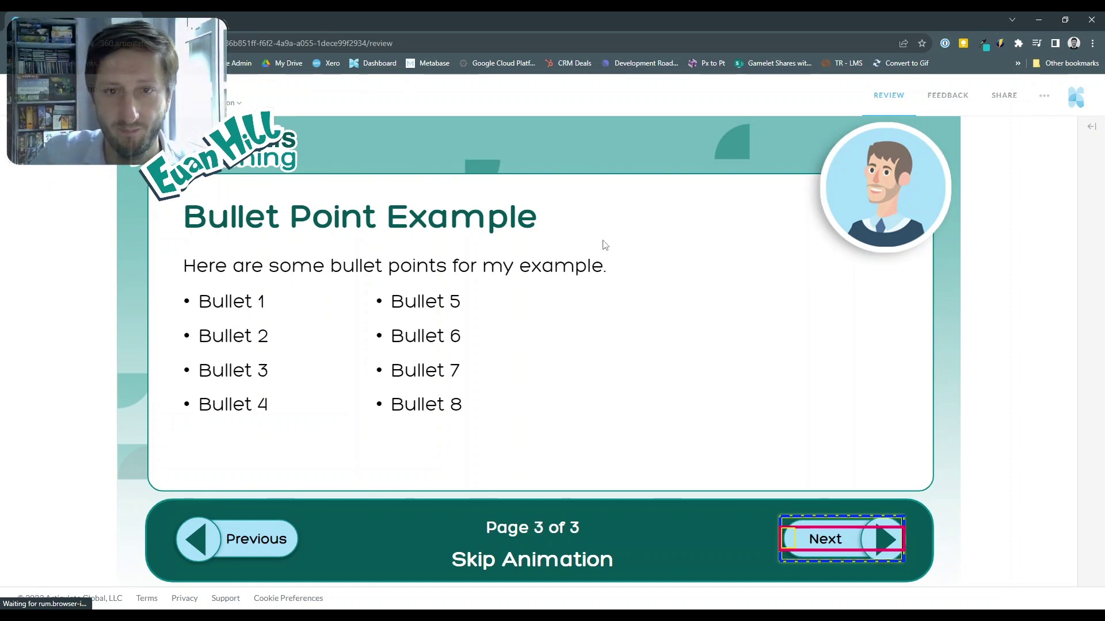
key("Return")
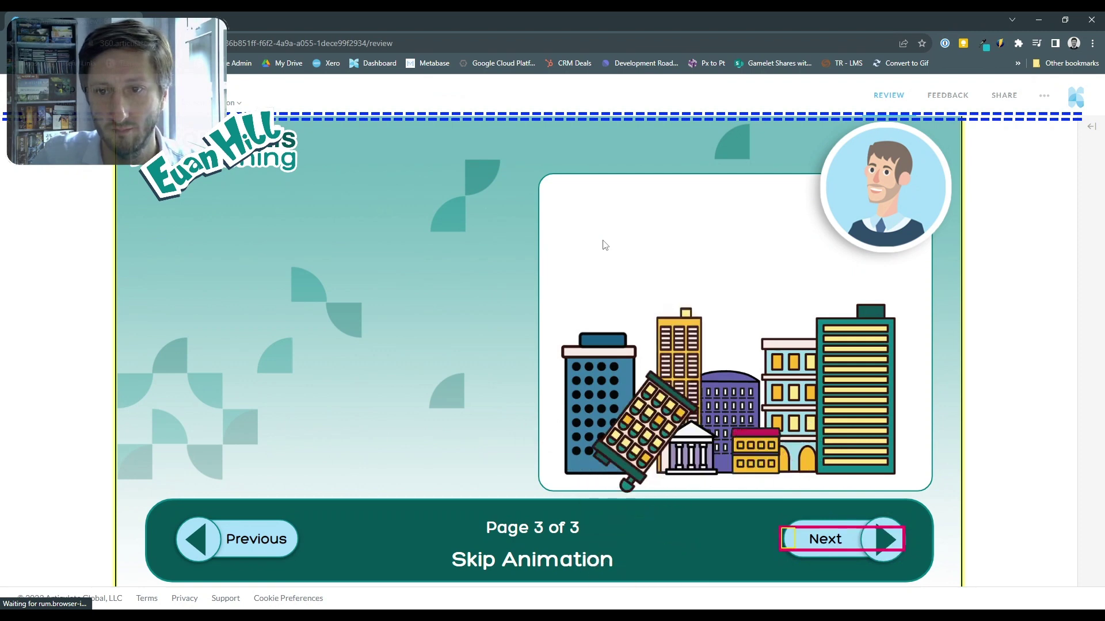
Cycle focus around the navigation bar while the city animation builds, then reach the Page animations heading.
key("Tab")
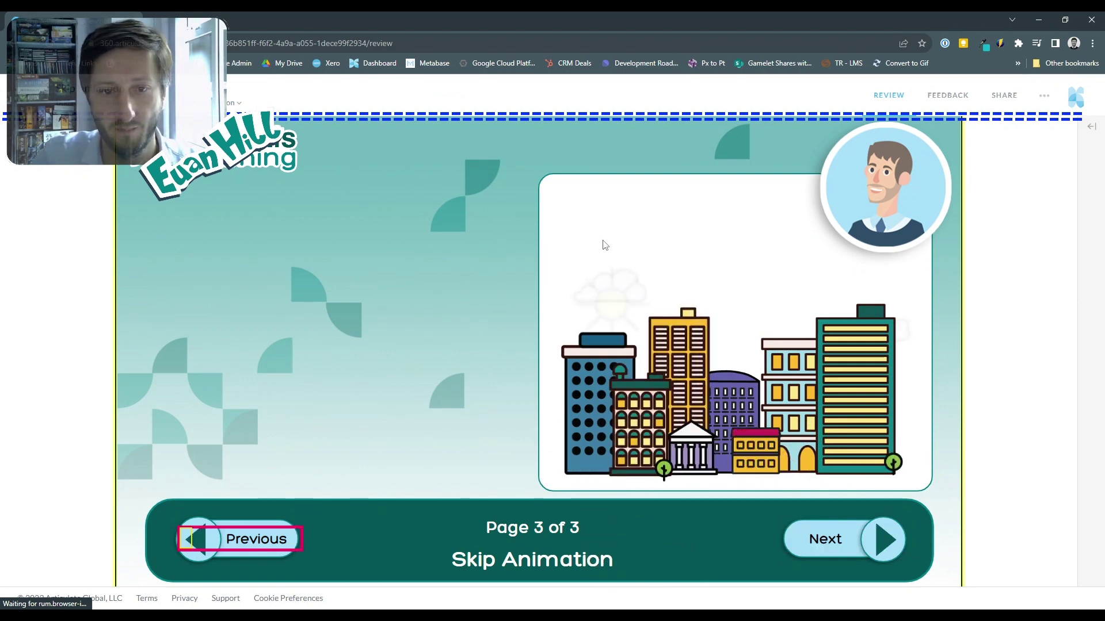
key("Tab")
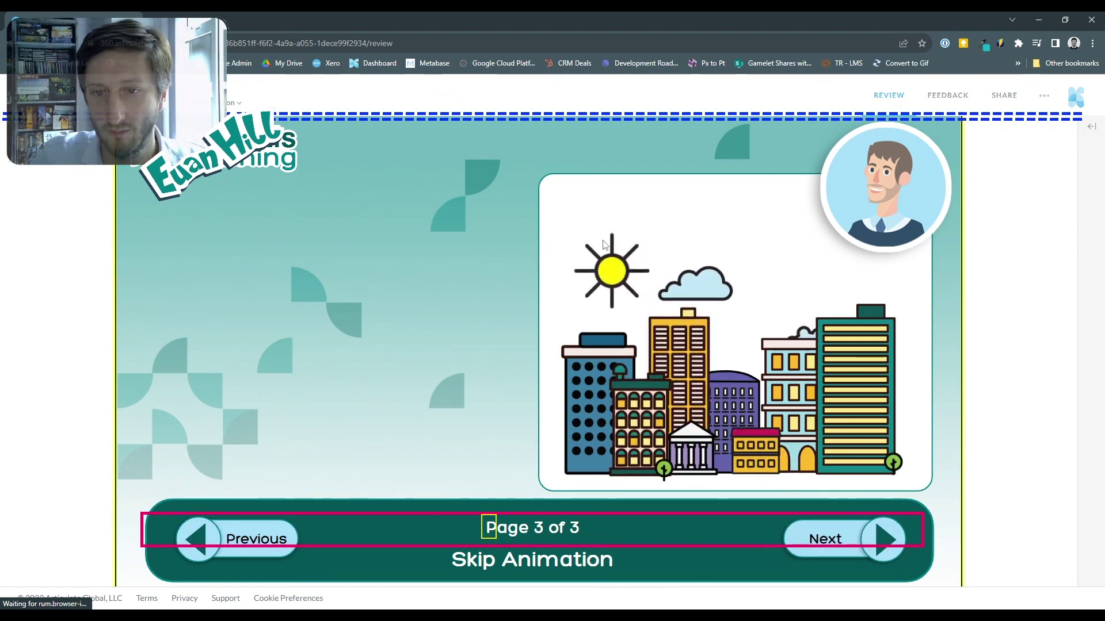
key("Tab")
key("shift+Tab")
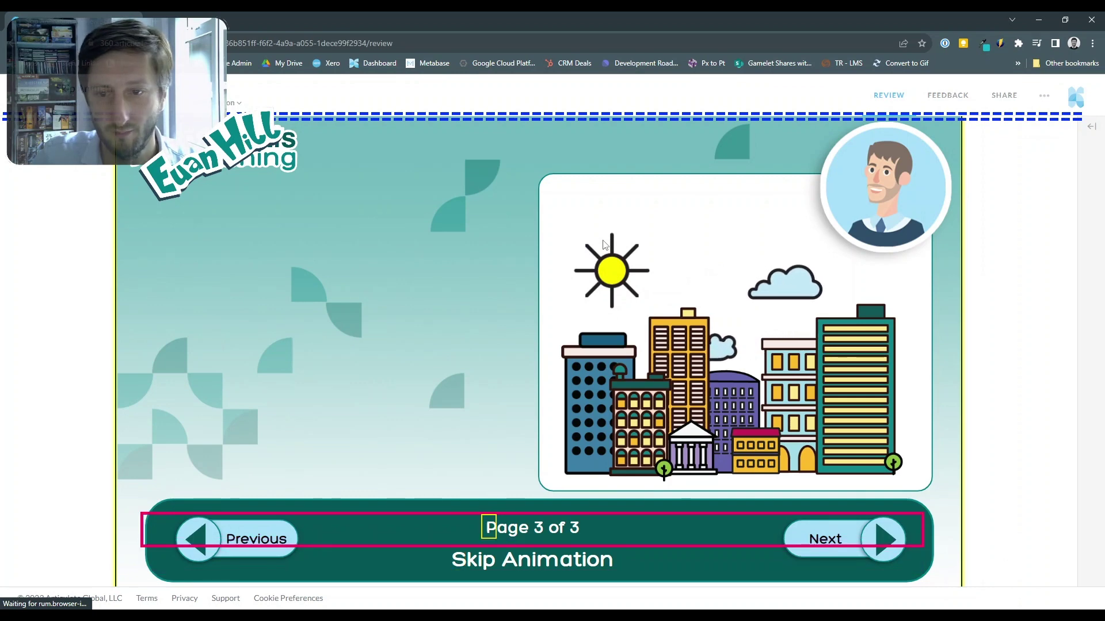
key("Tab")
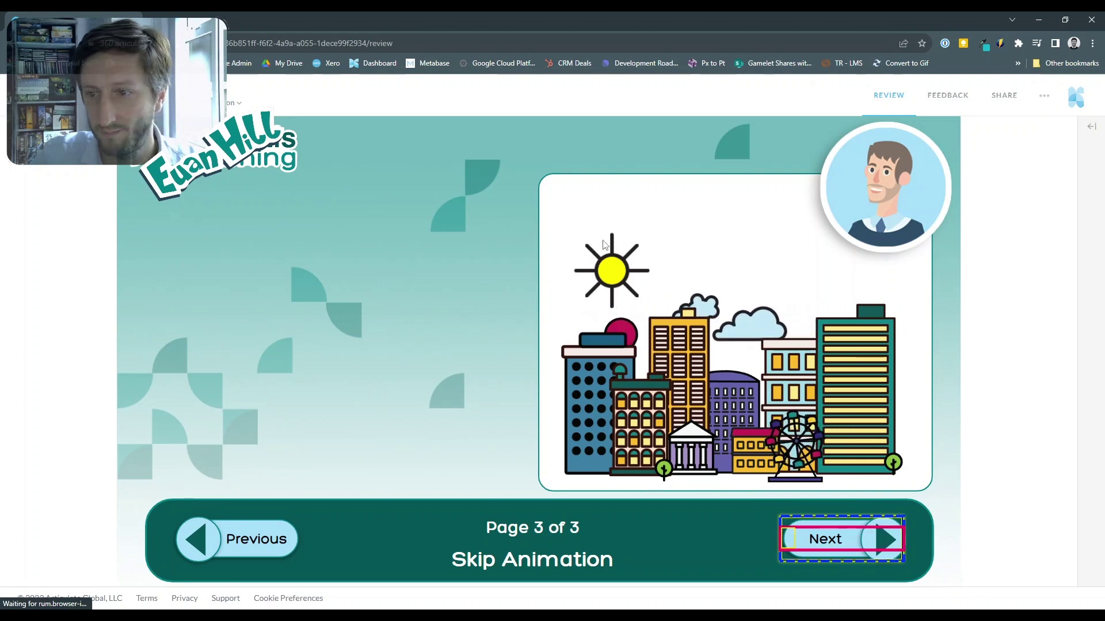
key("shift+Tab")
key("Tab")
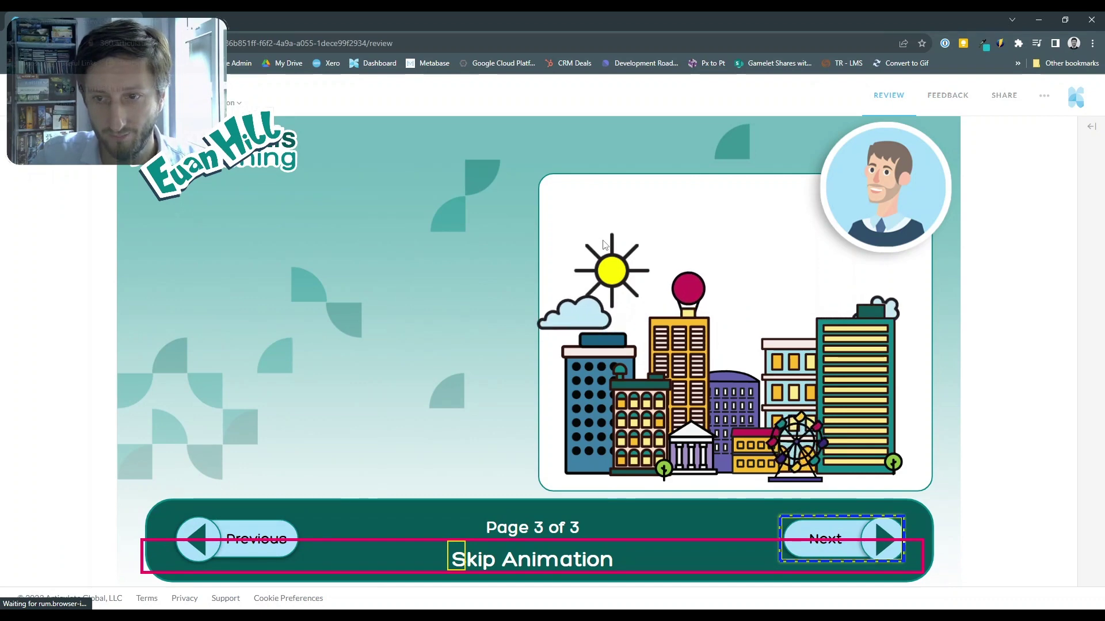
key("shift+Tab")
key("shift+Tab")
key("Tab")
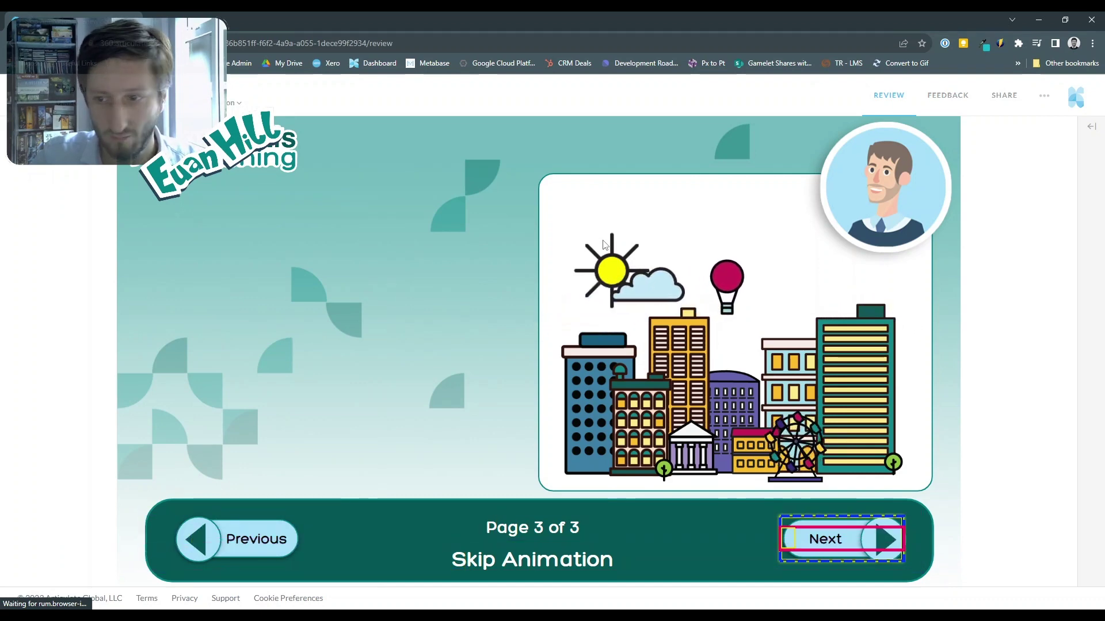
key("Tab")
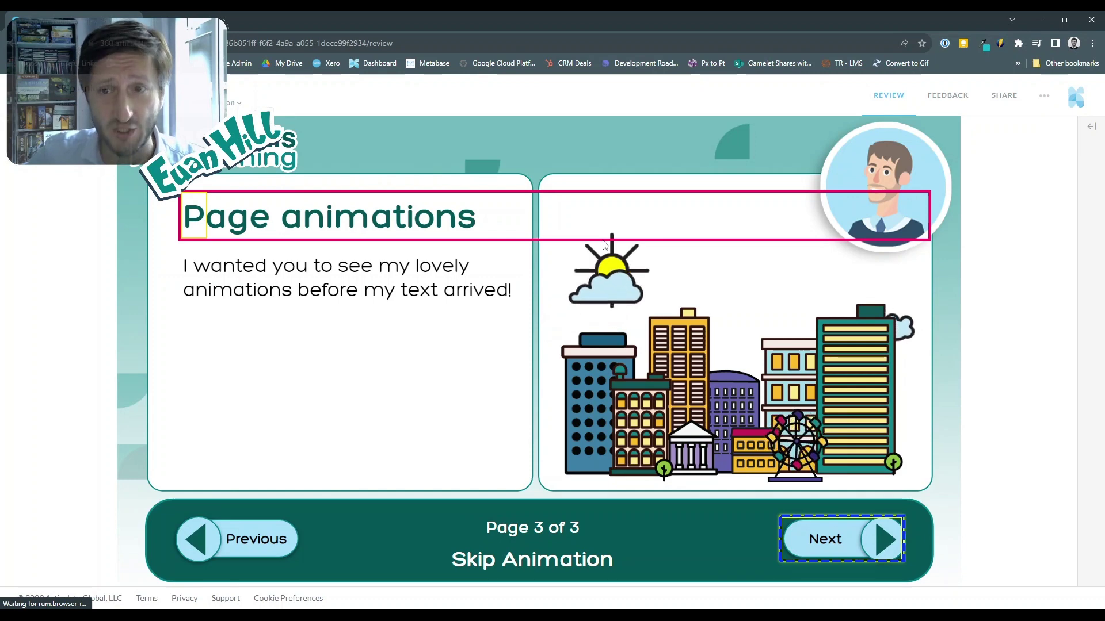
Tab through page 3's body text, the navigation and the Page animations heading.
key("Tab")
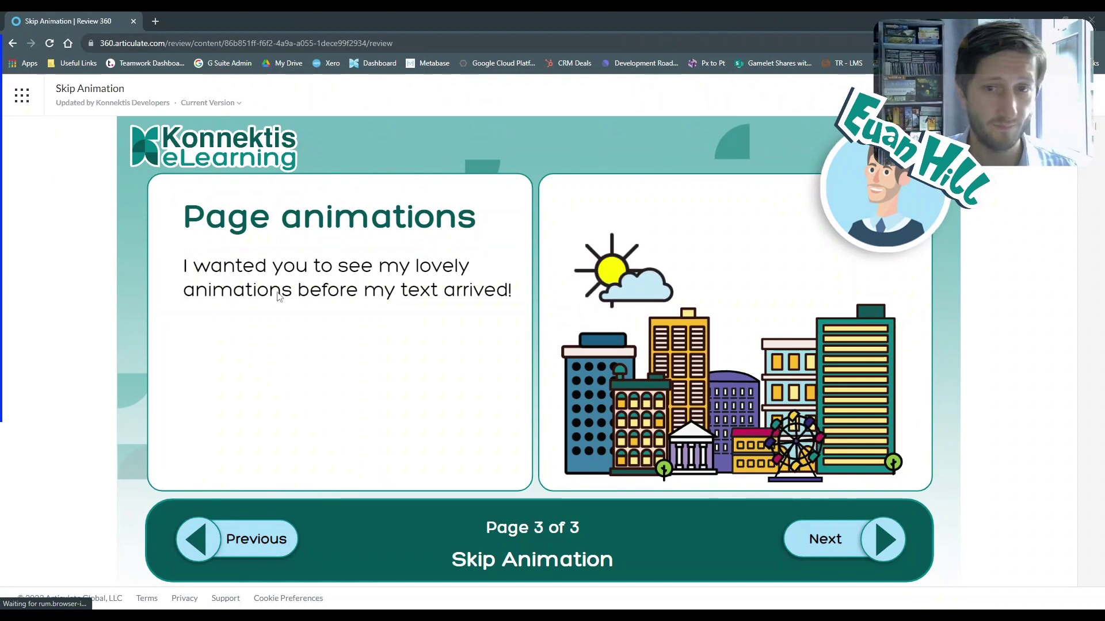
key("Tab")
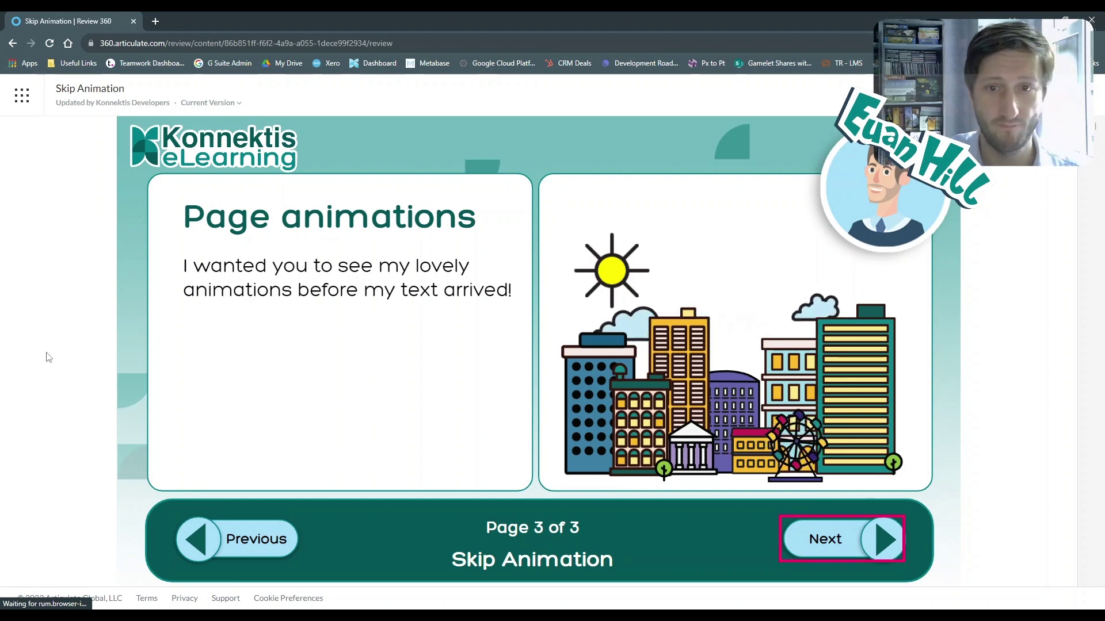
key("Tab")
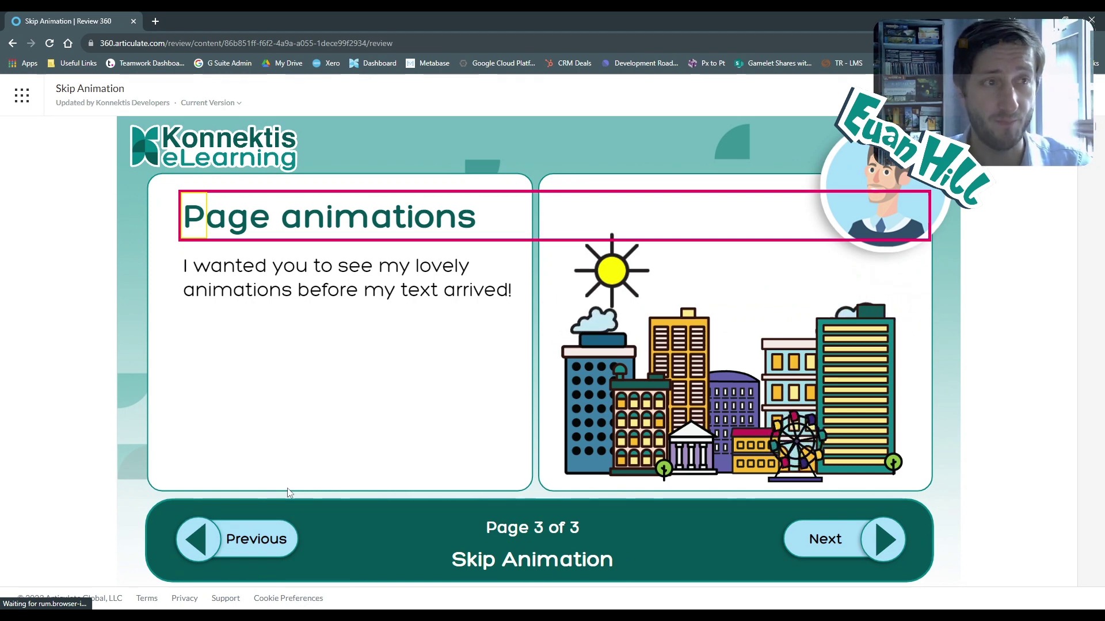
Return to page 2, advance to page 3 again, and tab through its items as animations play.
left_click(260, 542)
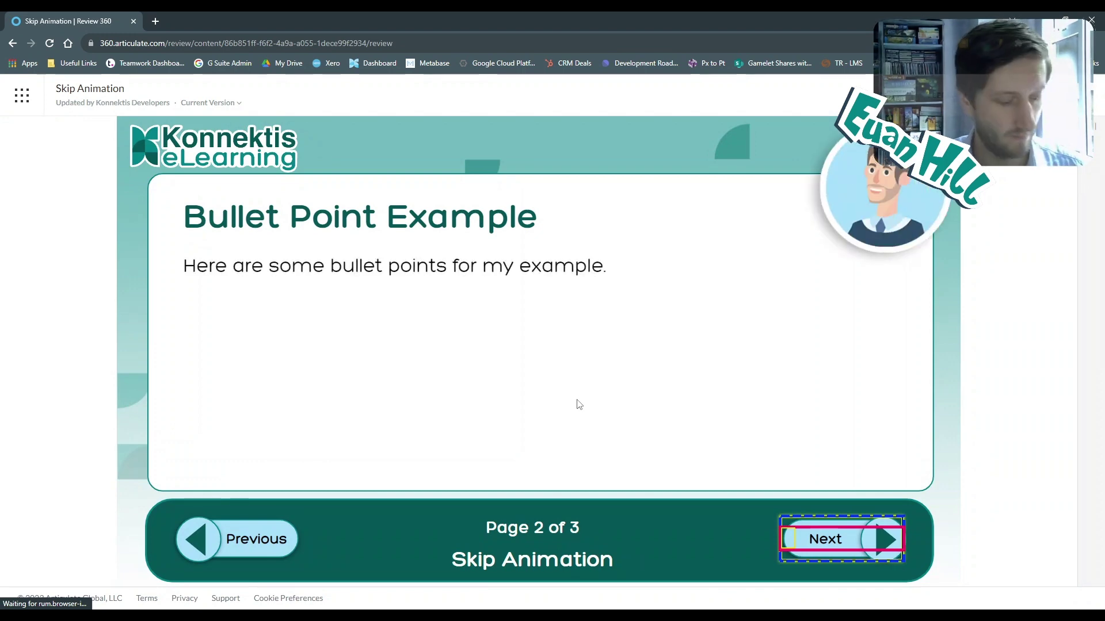
key("Return")
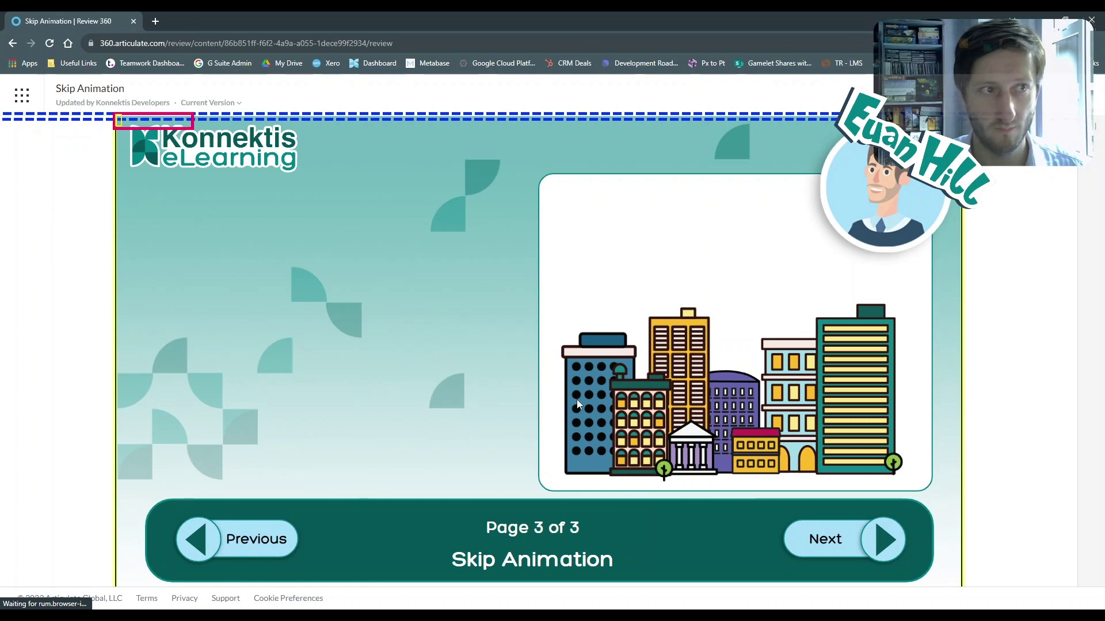
key("Tab")
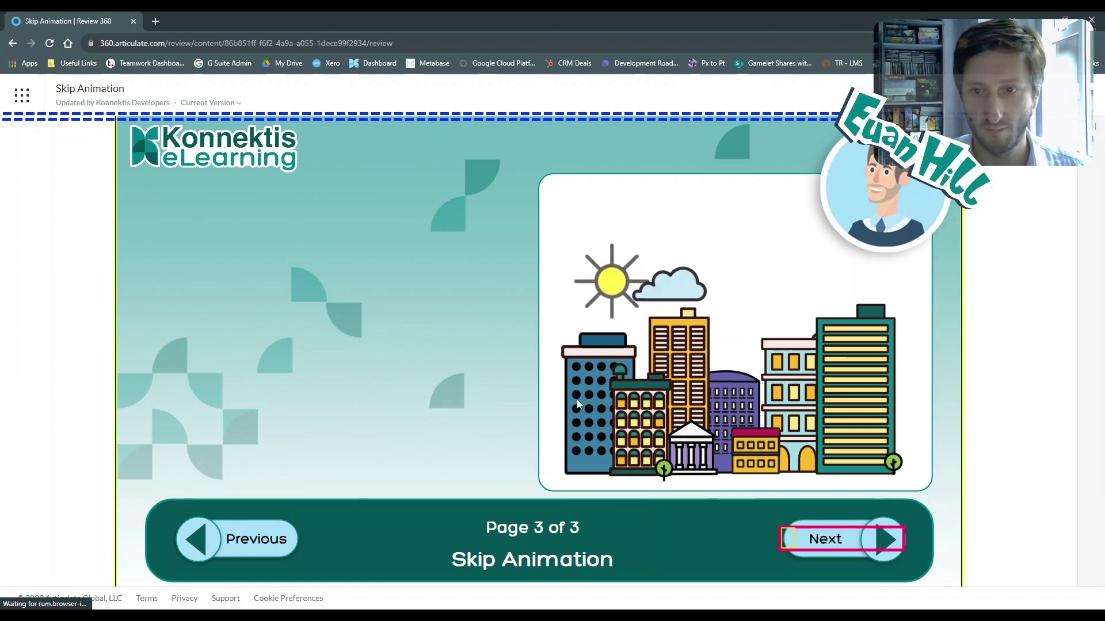
key("Tab")
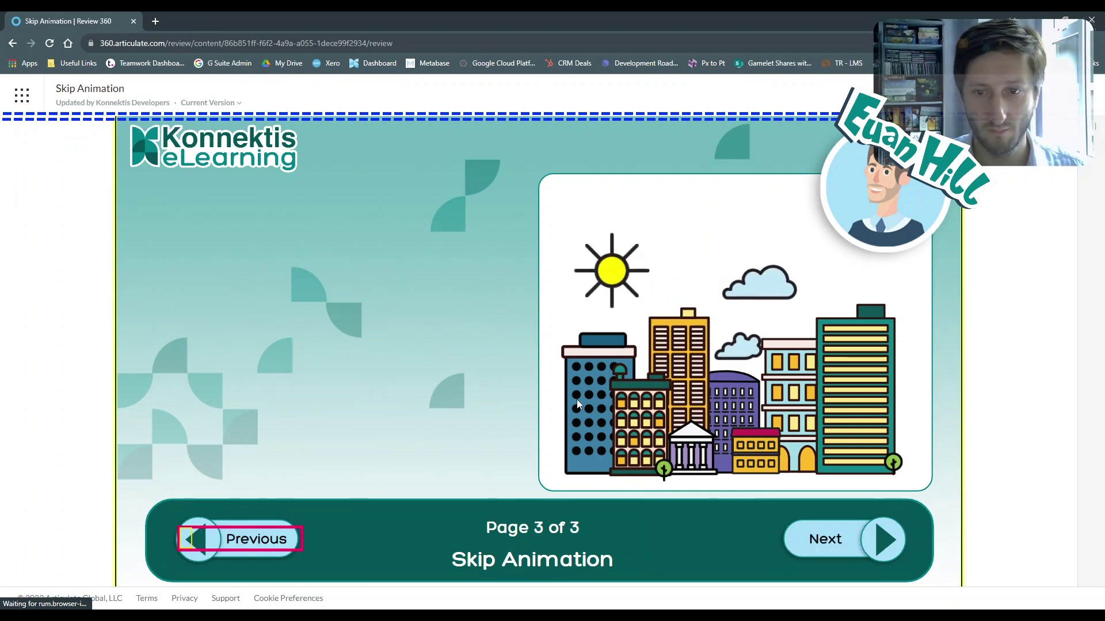
key("Tab")
key("Tab")
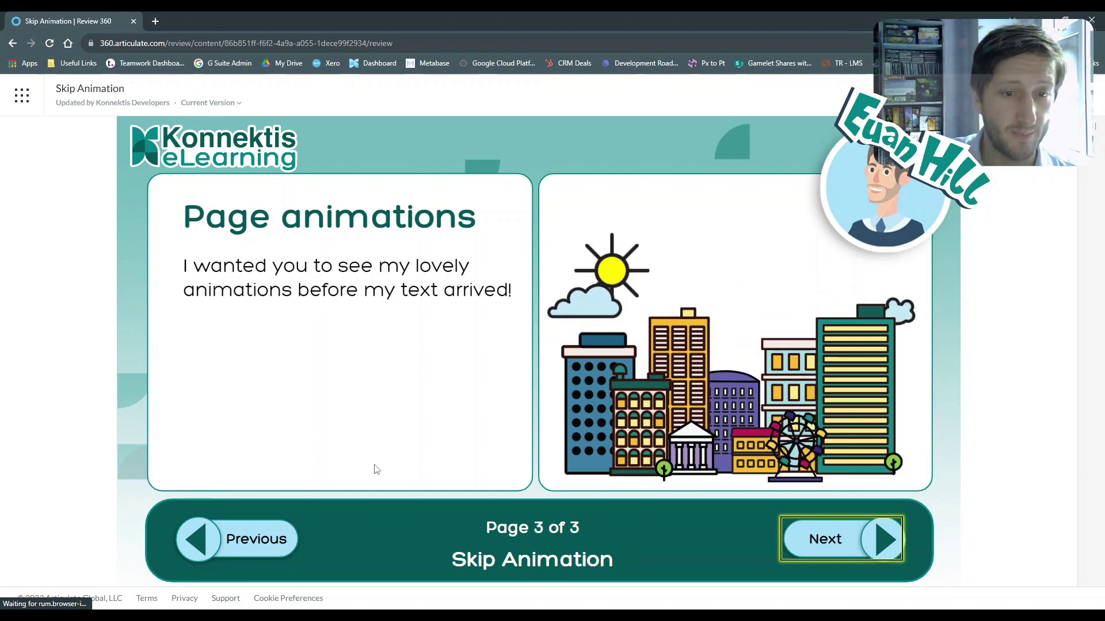
Go back to page 2 with the player's Previous button.
left_click(262, 541)
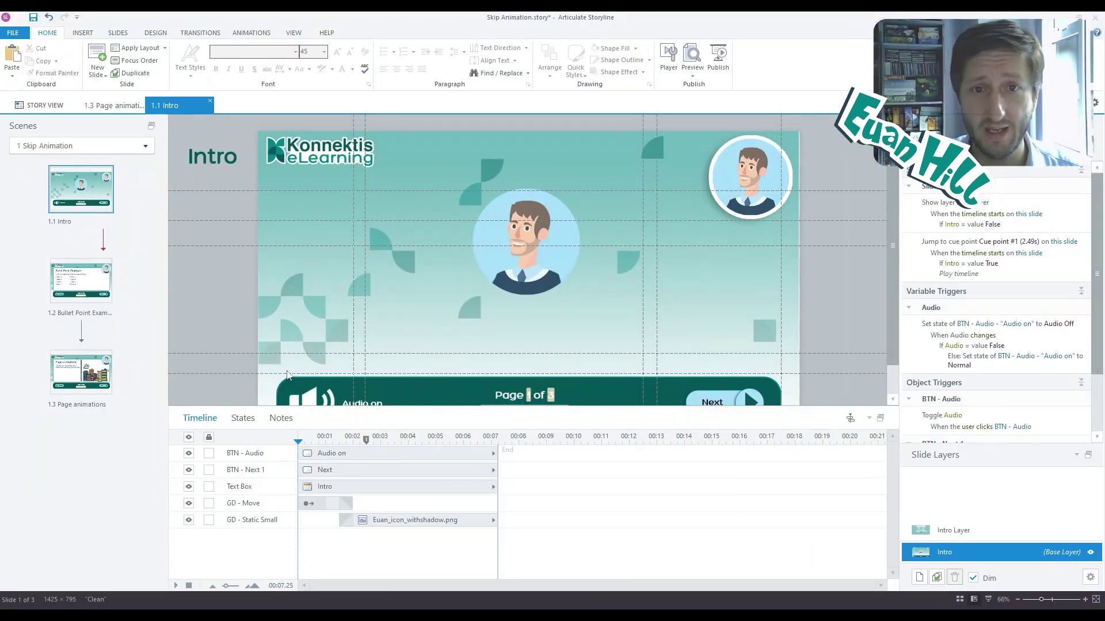
scroll(230, 199, "down", 1)
scroll(216, 216, "up", 1)
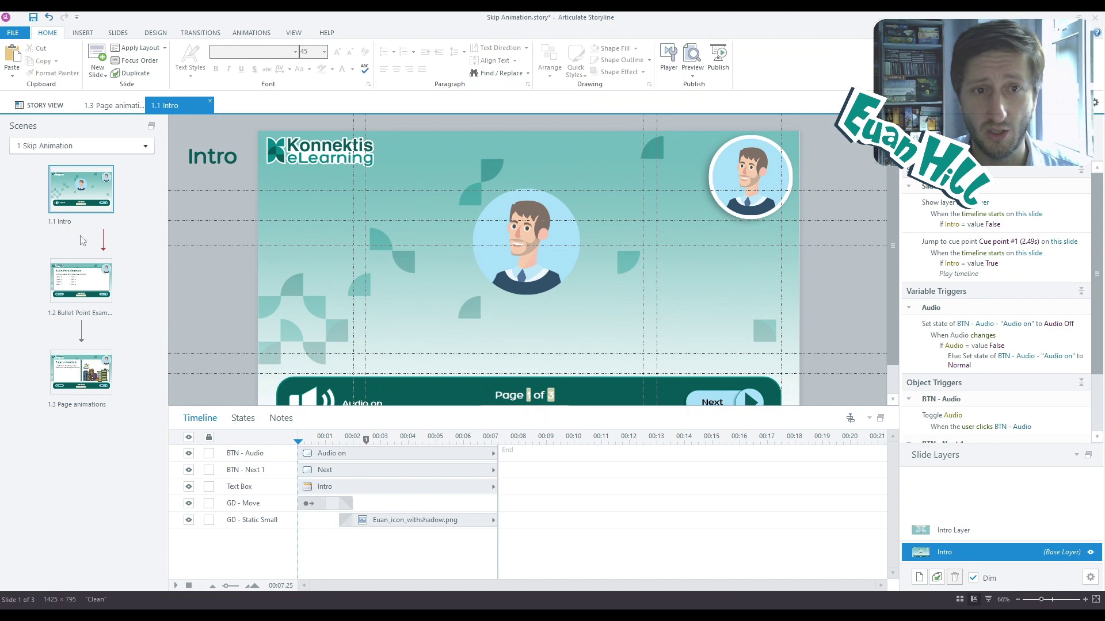
Browse slides 1.2, 1.3, 1.2 and 1.1, then switch to Slide Master view.
left_click(81, 283)
key("Down")
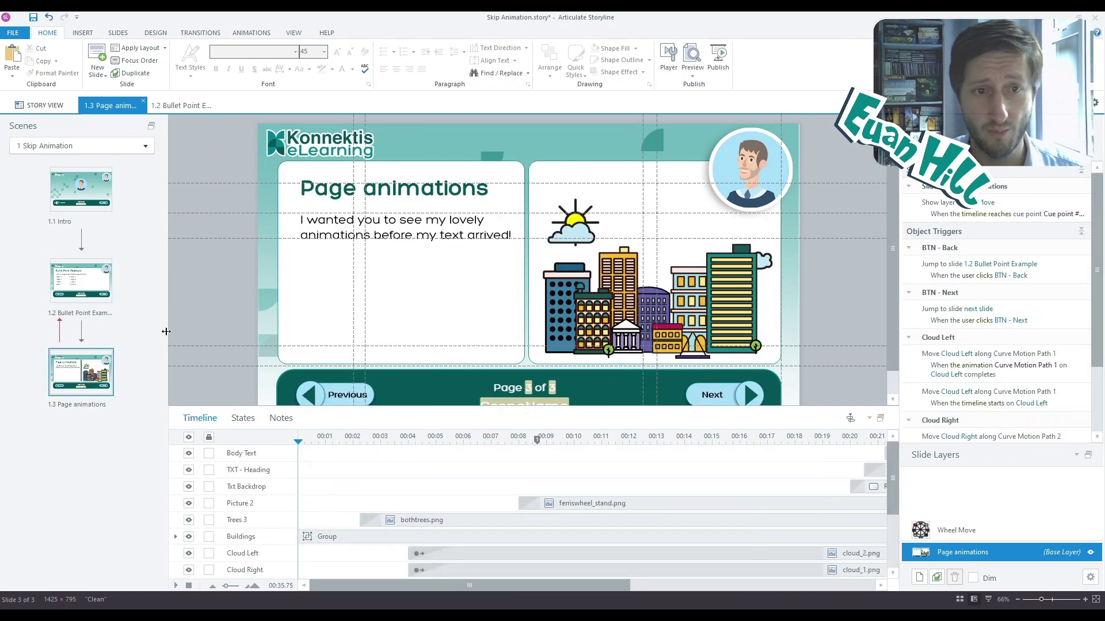
left_click(72, 282)
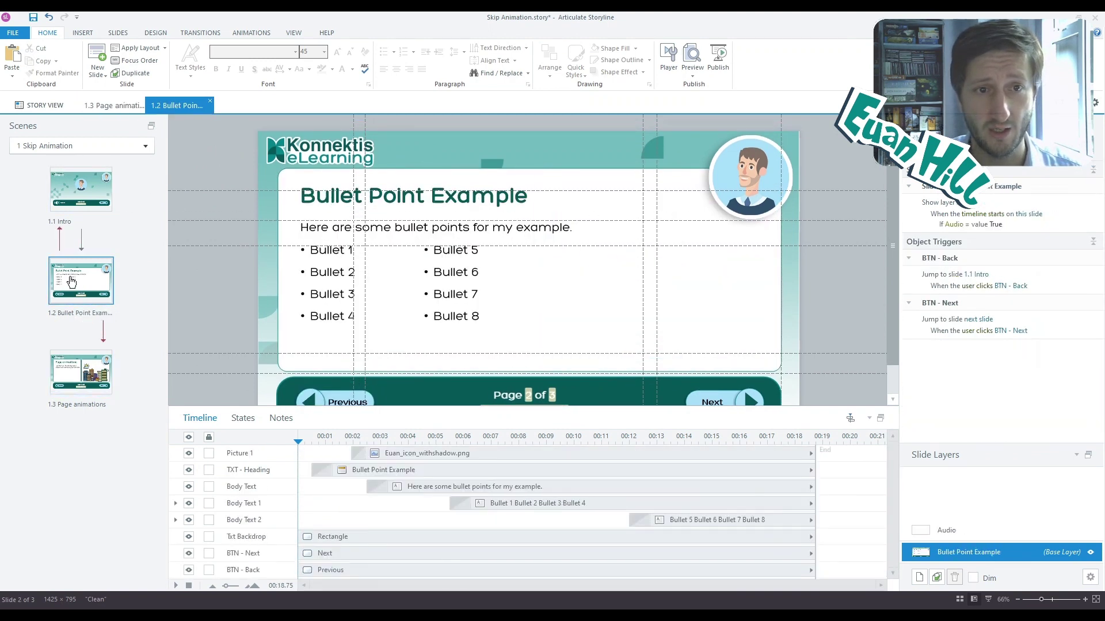
left_click(71, 184)
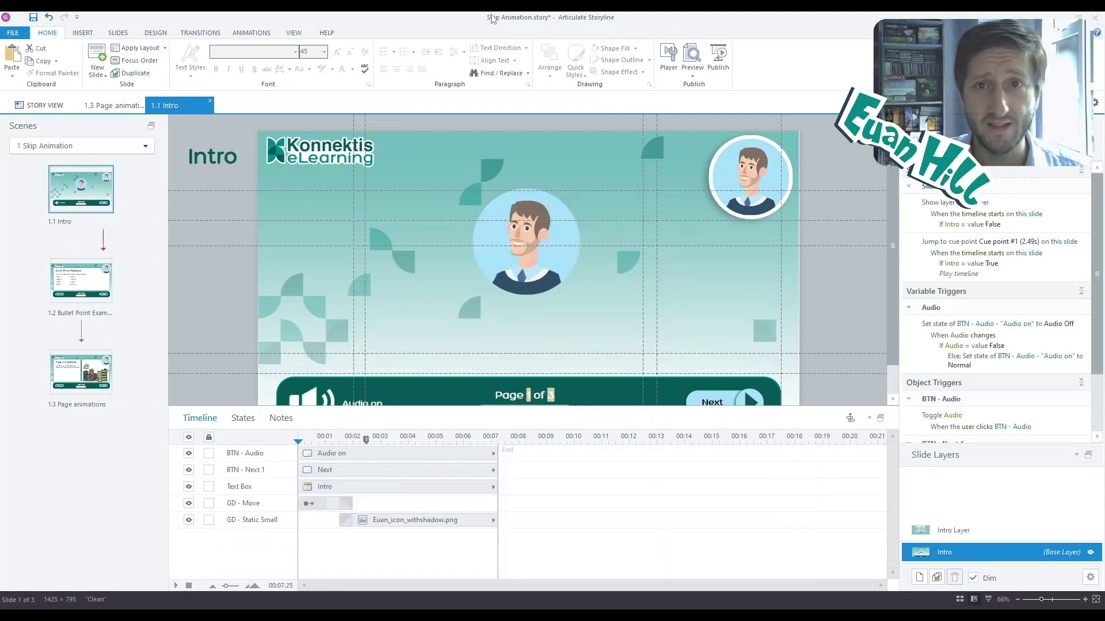
left_click(289, 35)
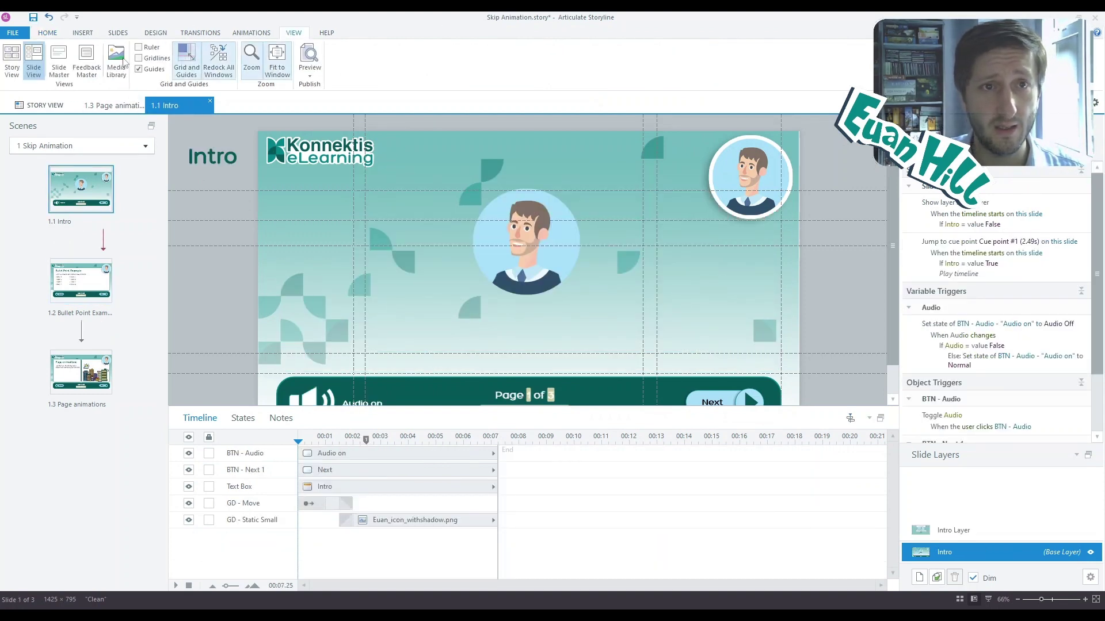
left_click(59, 64)
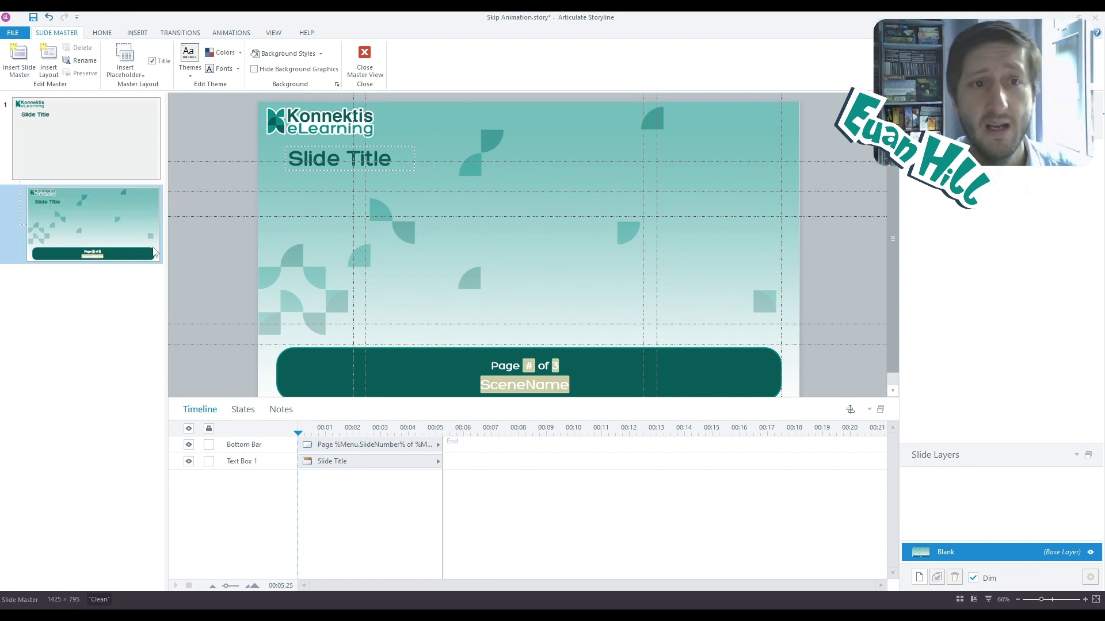
On the top-level master, nudge the Animation on toggle down onto the slide.
left_click(106, 145)
left_click(512, 106)
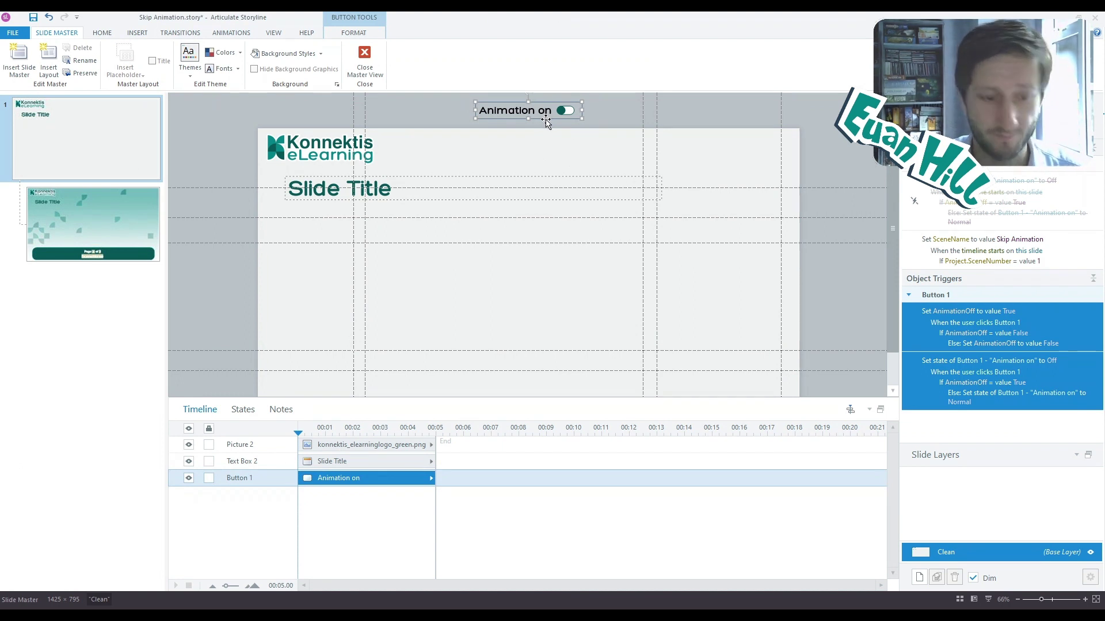
scroll(546, 124, "down", 2)
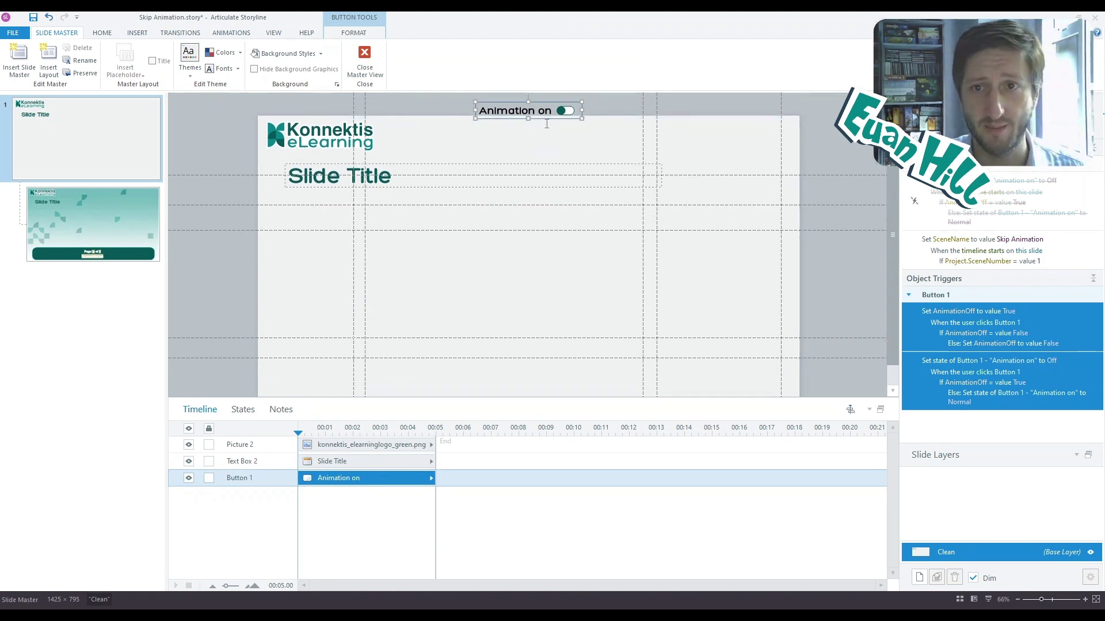
key("Down")
key("Down")
key("Down")
key("Down")
key("Down")
key("Down")
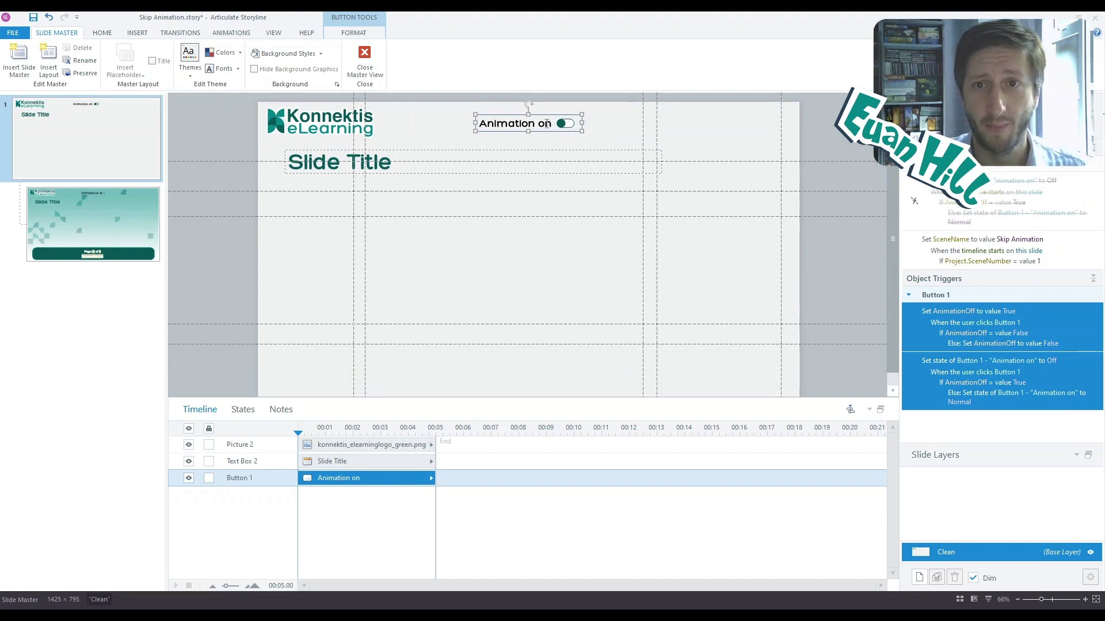
left_click(495, 133)
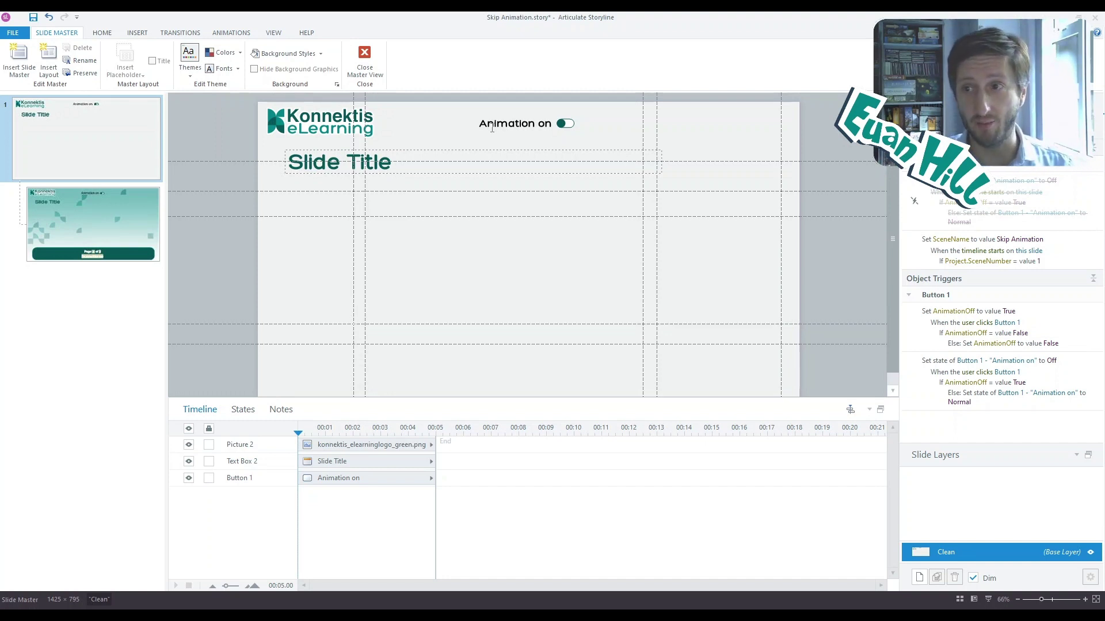
Re-enable the disabled slide trigger and bring up the project variables list.
mouse_move(1001, 201)
left_click(912, 204)
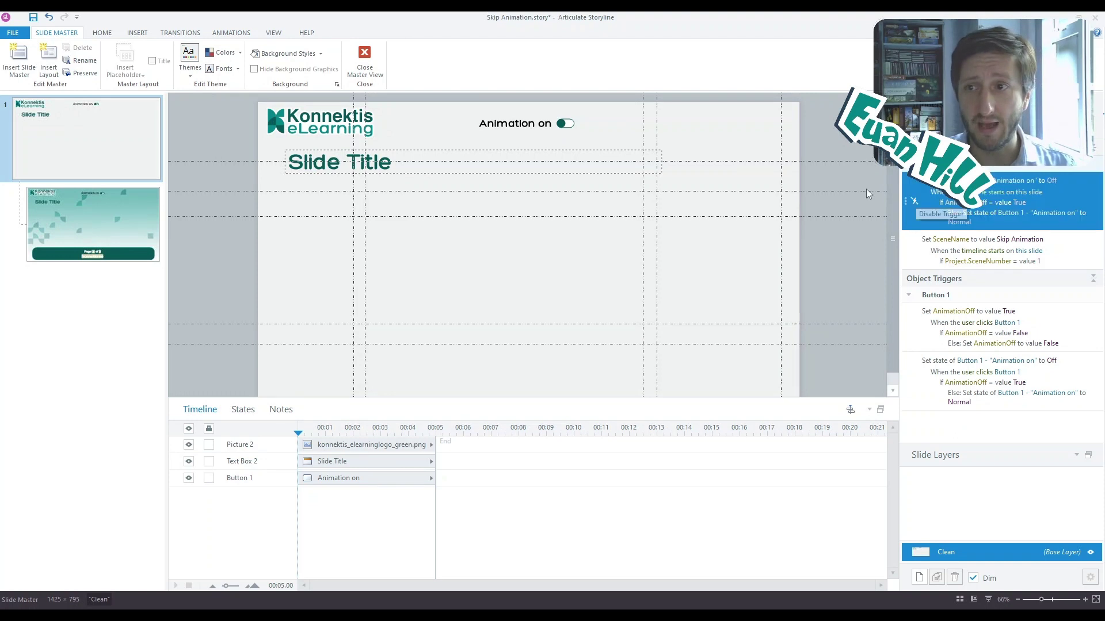
left_click(913, 204)
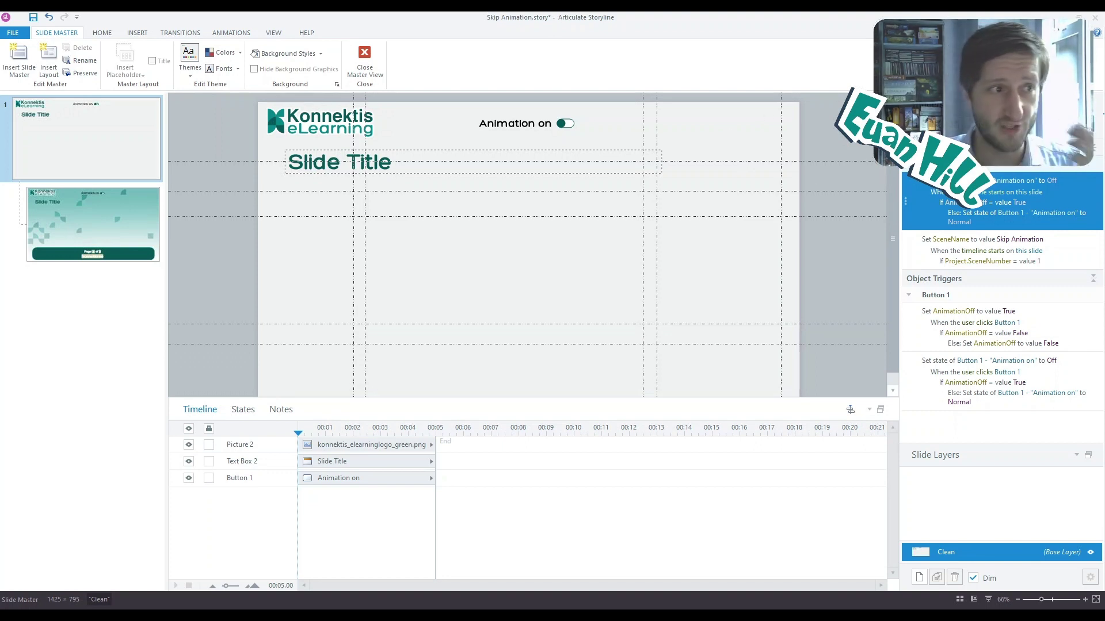
left_click(1070, 108)
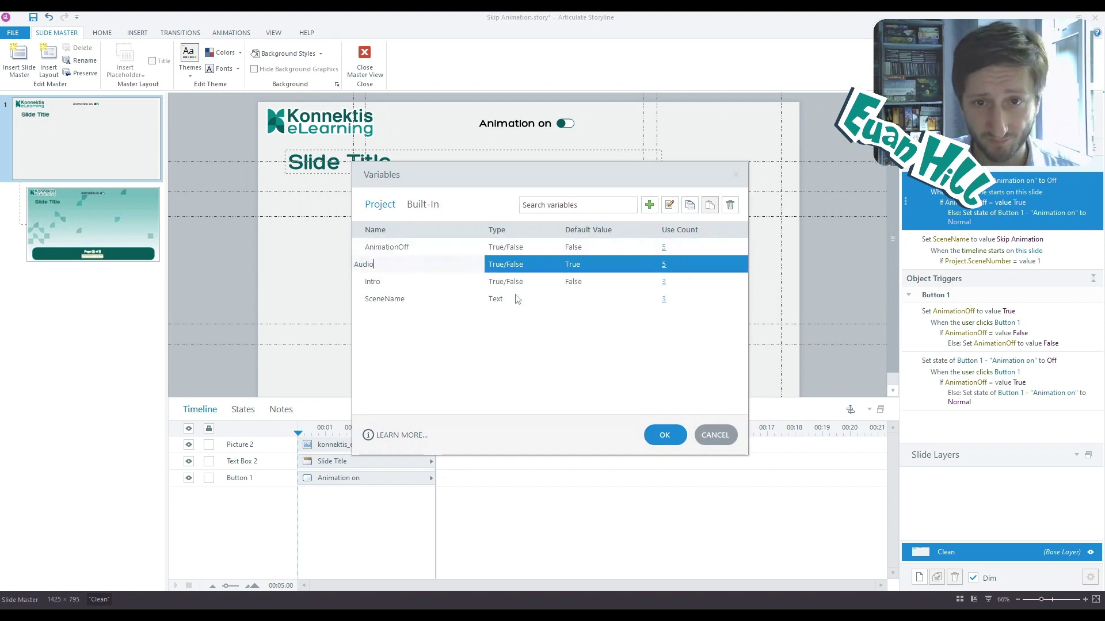
Confirm AnimationOff's default is False and cancel the Variables dialog unchanged.
left_click(518, 248)
key("Down")
left_click(420, 246)
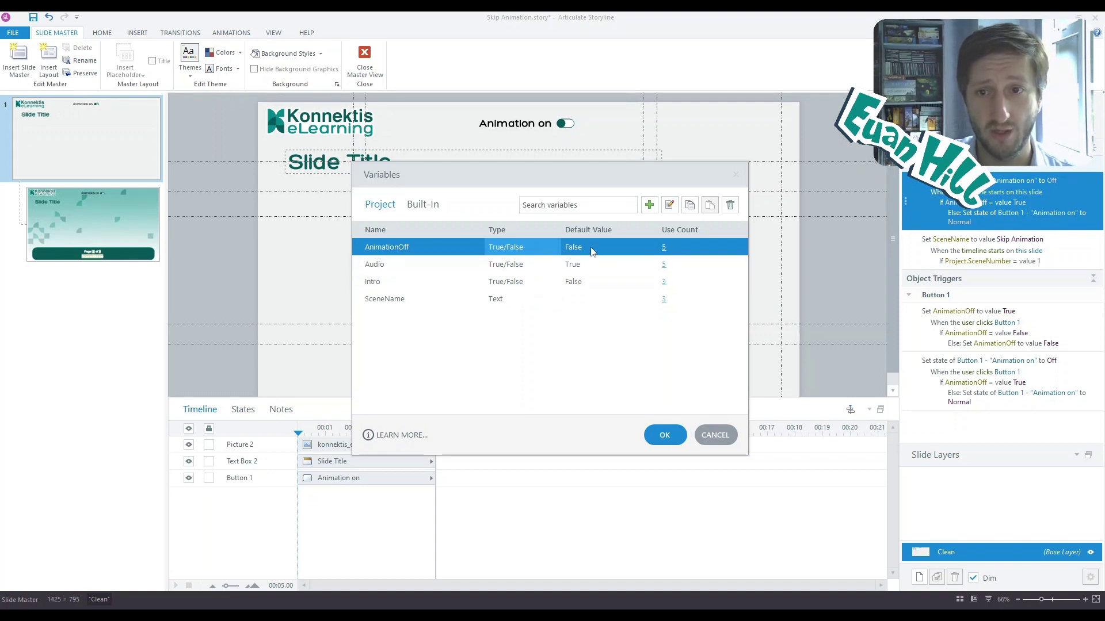
left_click(713, 434)
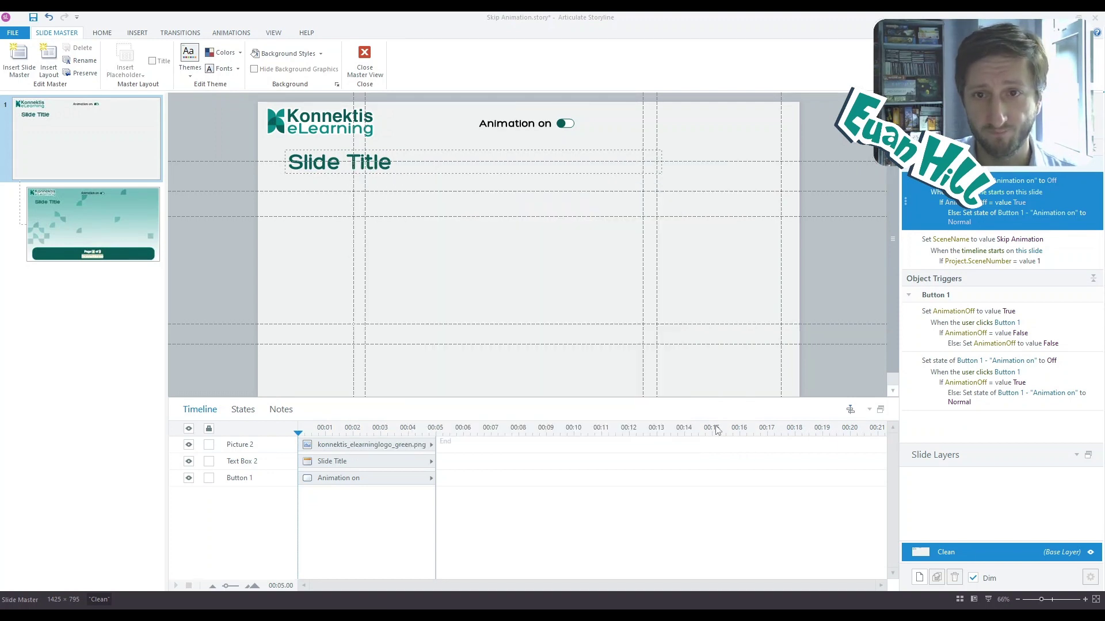
Preview the Animation on toggle's Off and Normal state cards in the States panel.
left_click(516, 127)
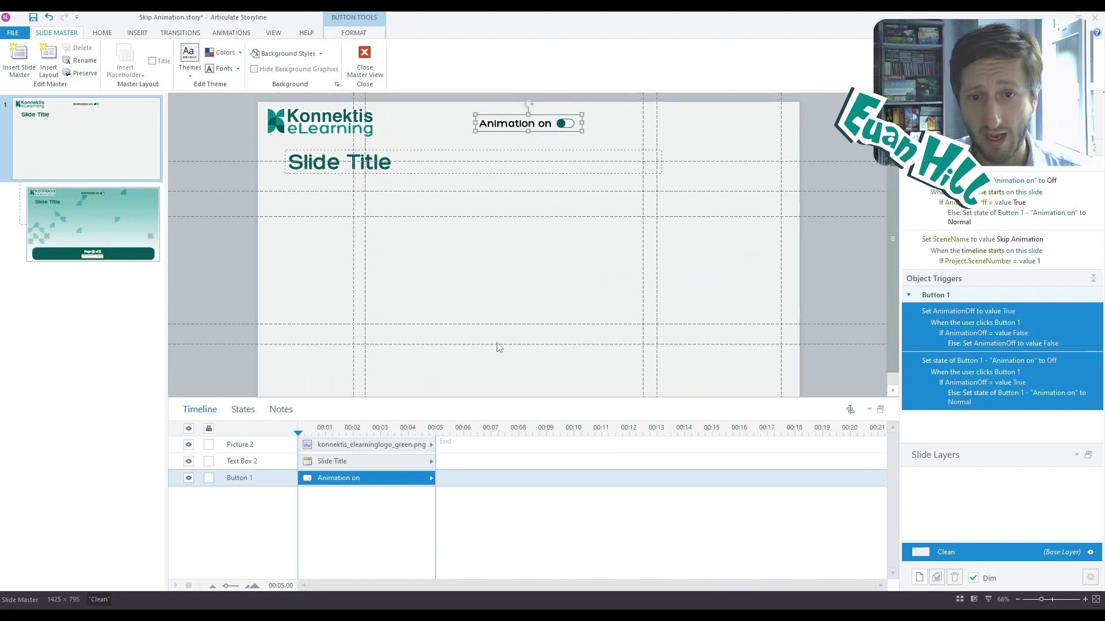
left_click(242, 410)
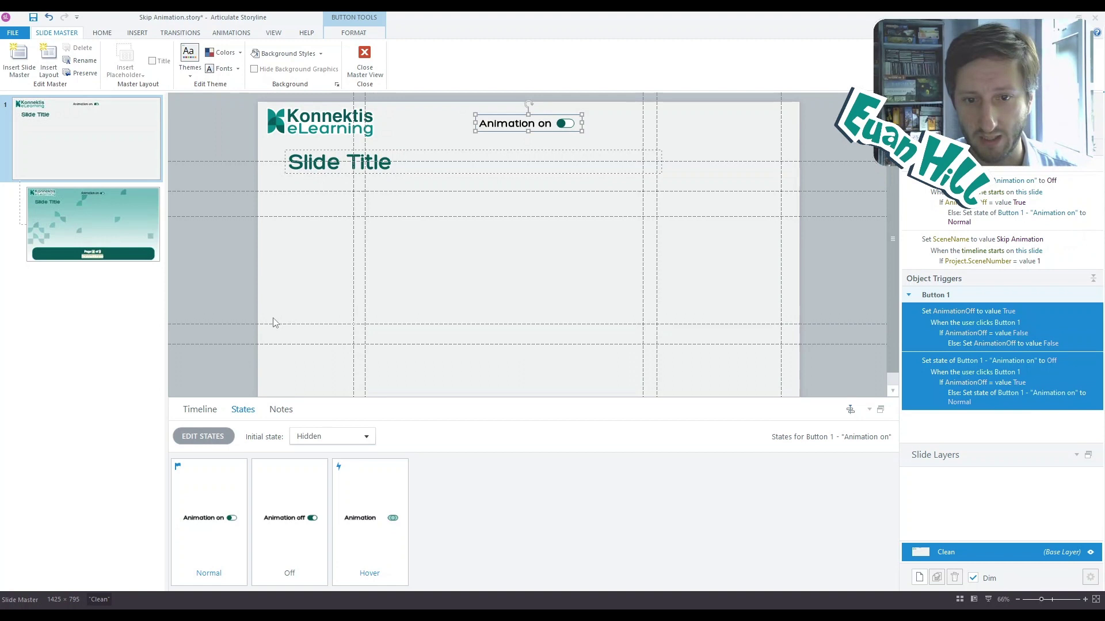
left_click(293, 499)
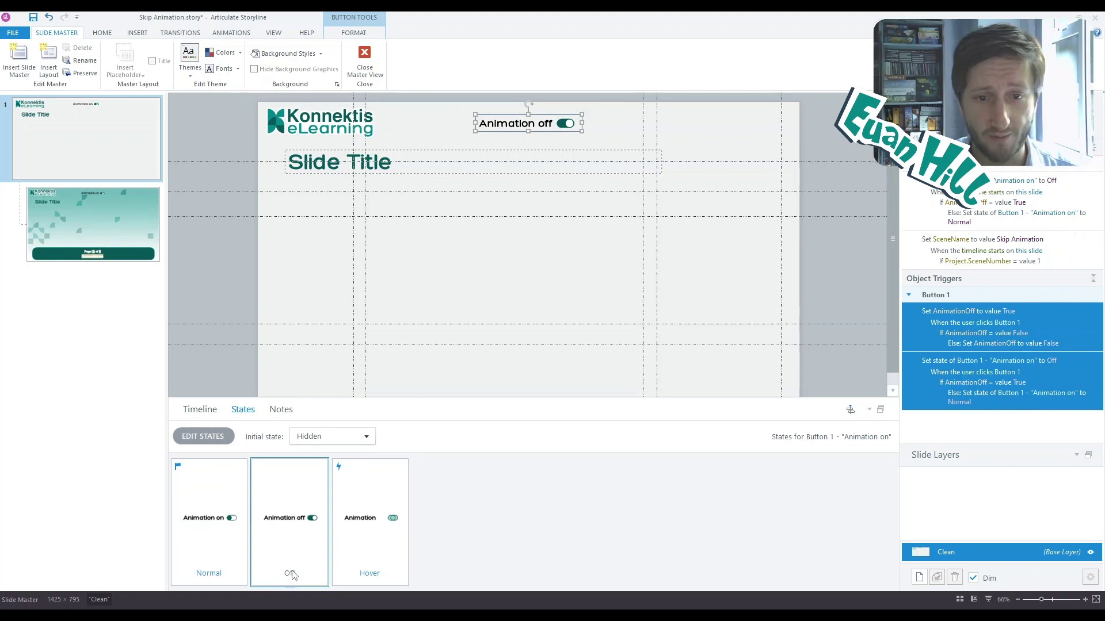
left_click(283, 512)
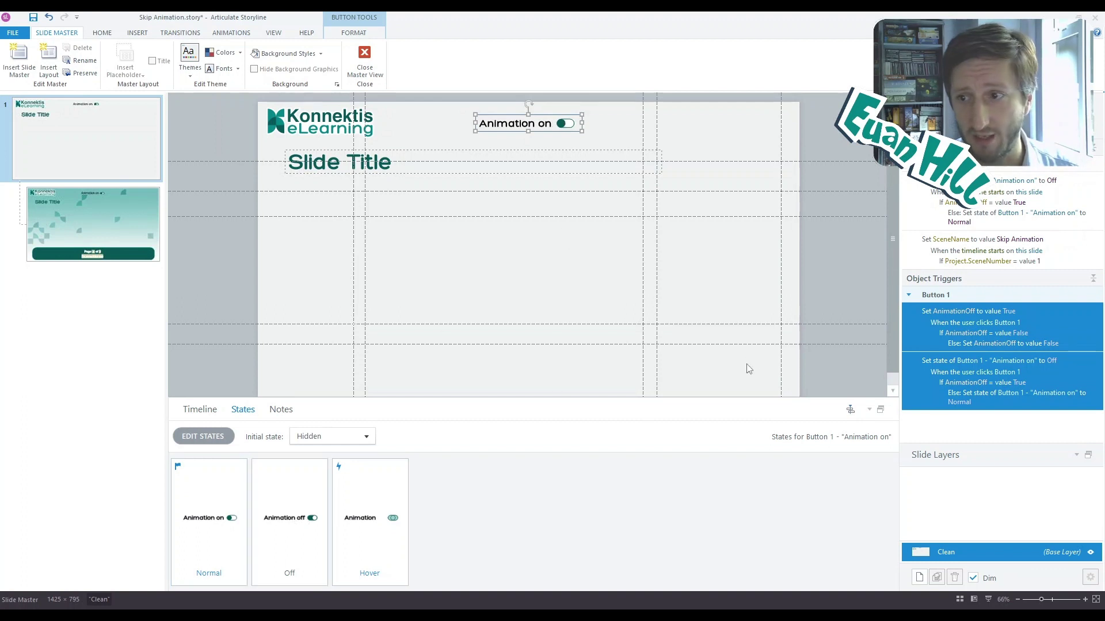
left_click(717, 264)
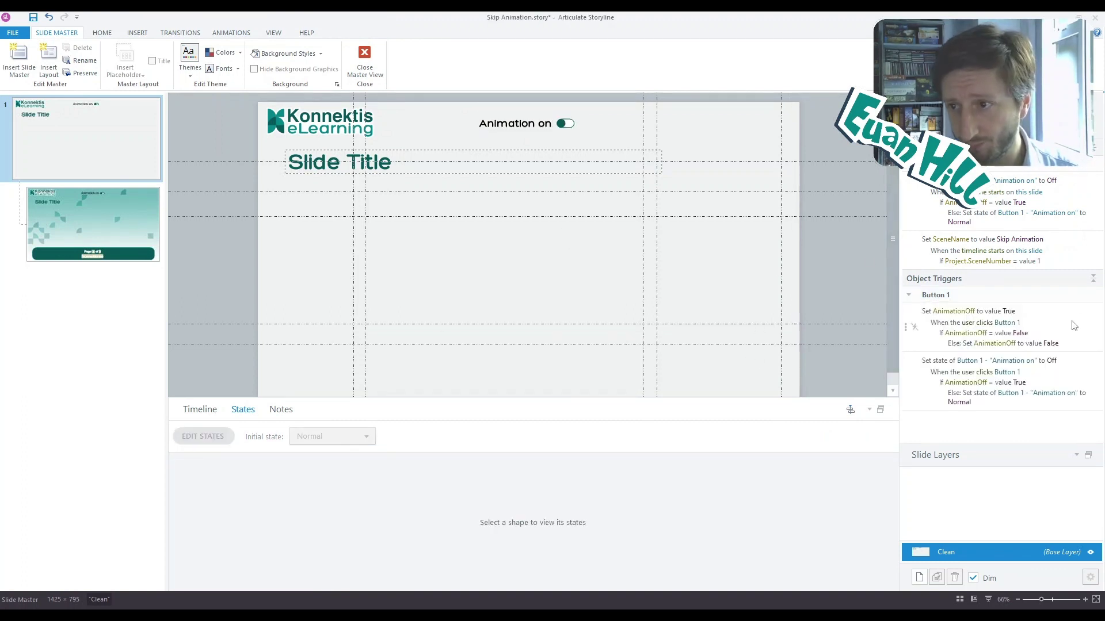
Rename Button 1 to 'BTN - Animations' and edit its AnimationOff click trigger.
left_click(482, 132)
left_click(199, 410)
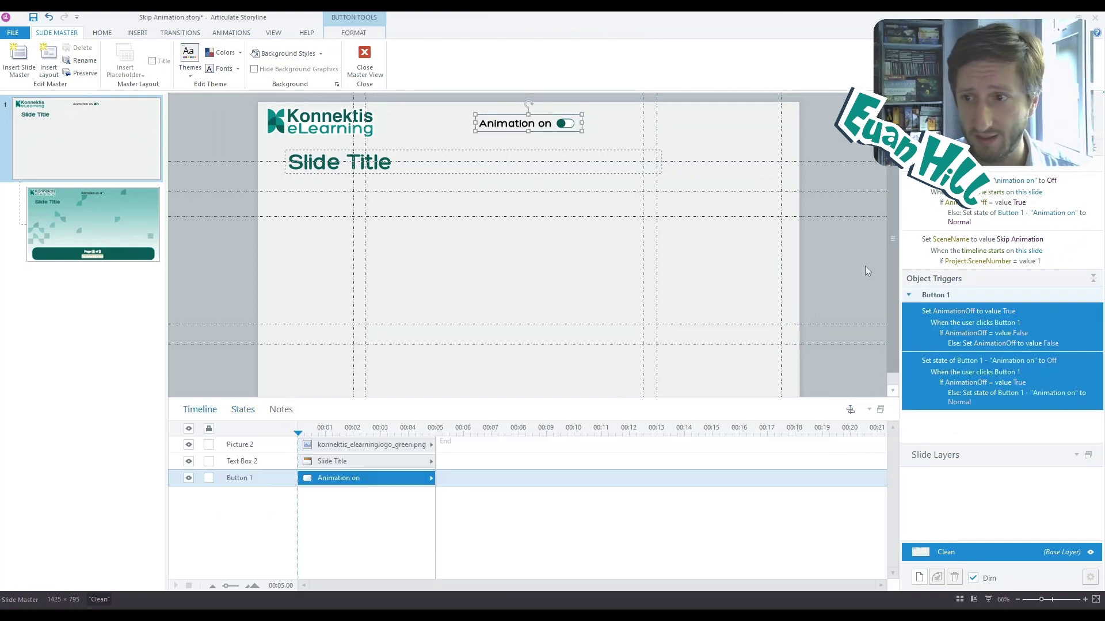
double_click(243, 480)
type("BTN")
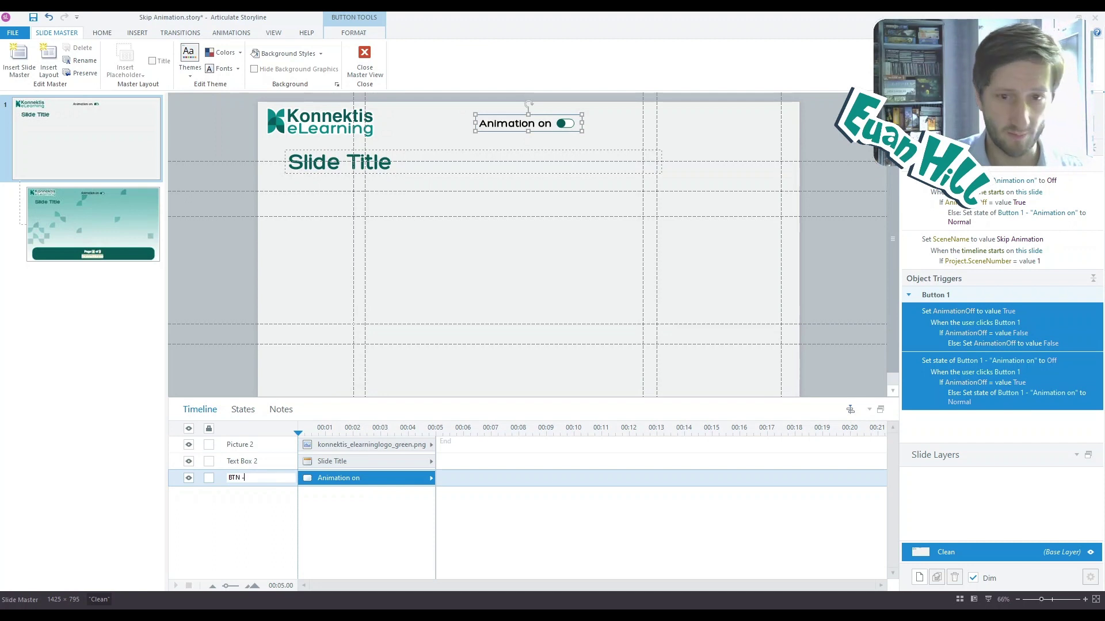
type(" - Animations")
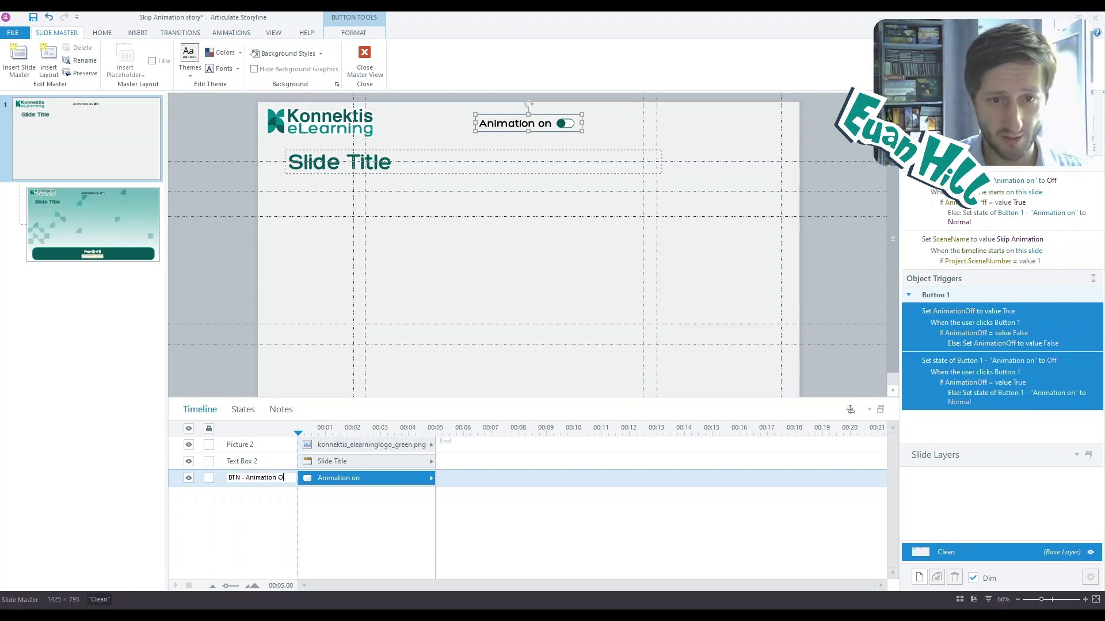
key("Return")
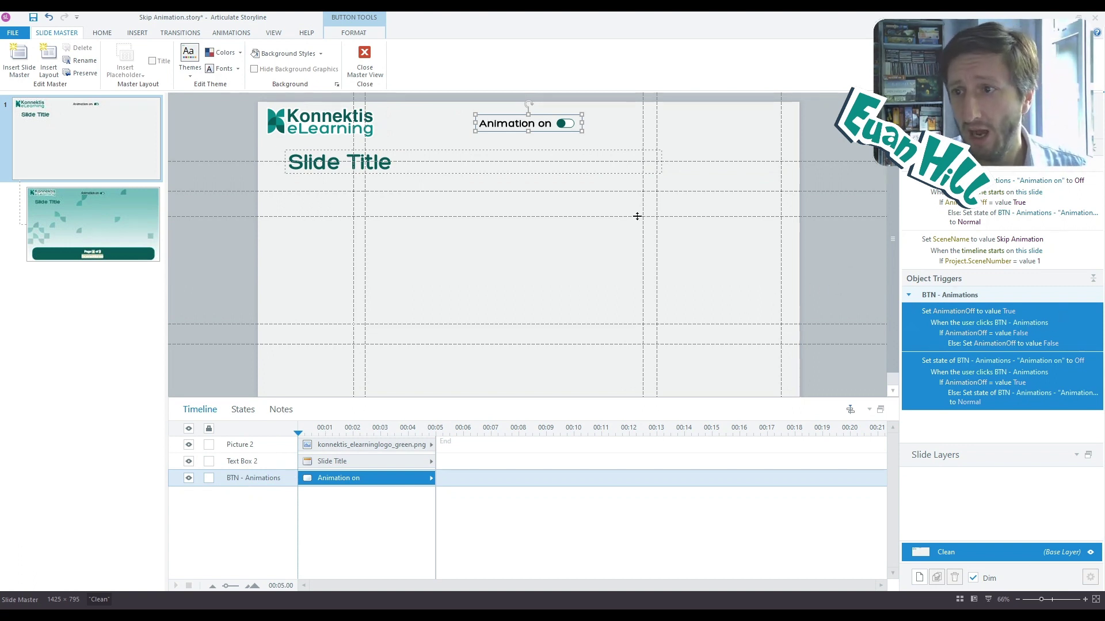
left_click(1072, 323)
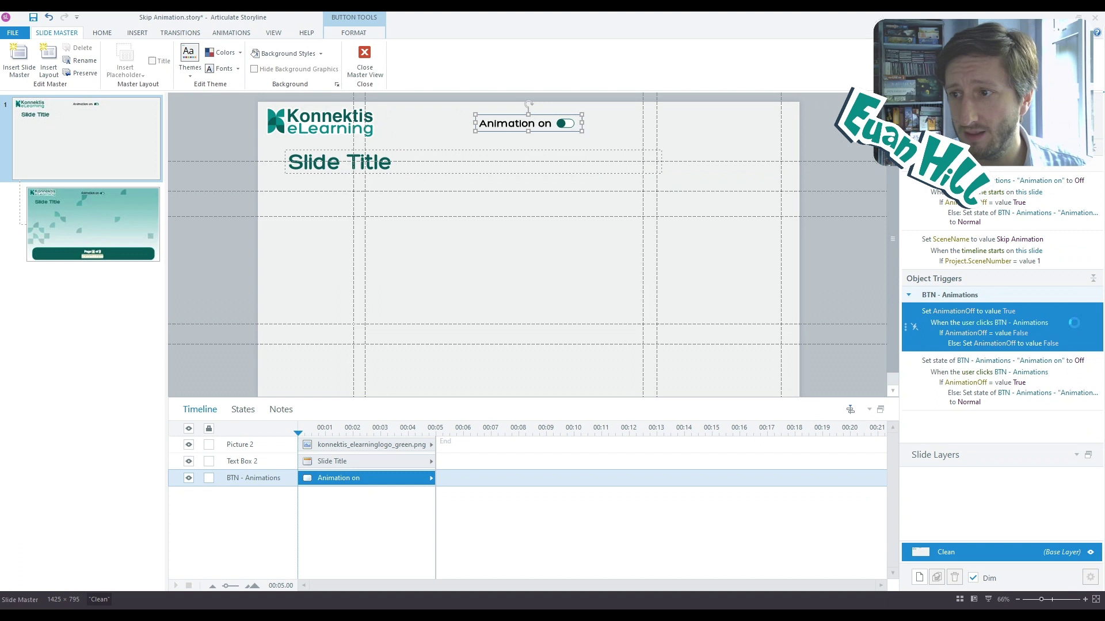
mouse_move(587, 233)
left_mouse_down()
mouse_move(789, 116)
mouse_move(780, 116)
left_mouse_up()
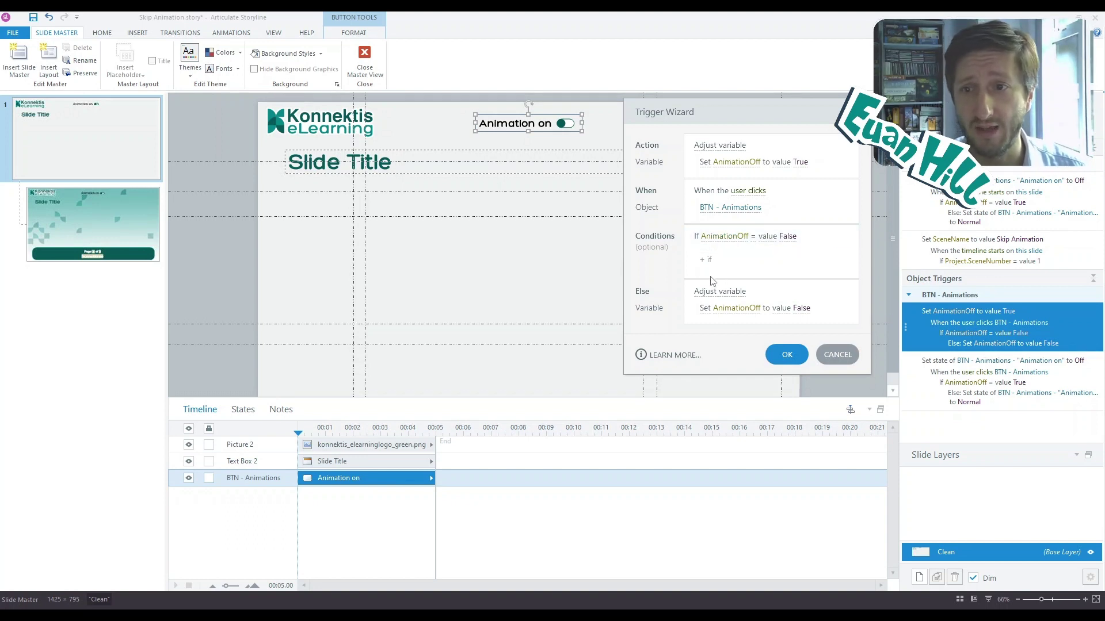
mouse_move(755, 300)
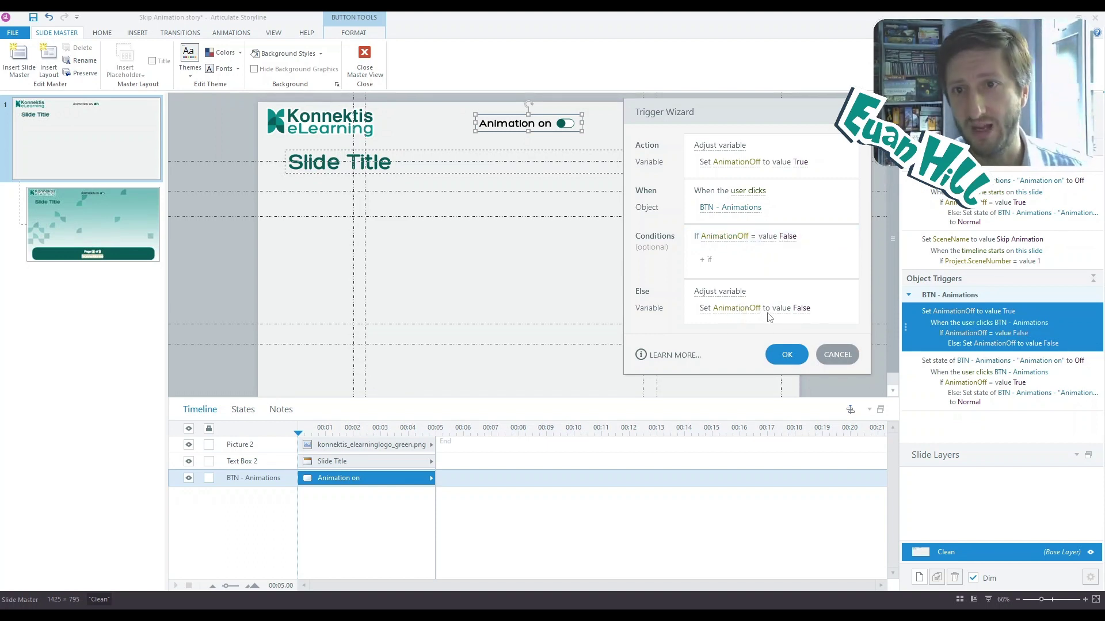
Inspect the trigger turning the toggle Off when AnimationOff is True, previewing its Normal, Off and Hover states.
left_click(786, 355)
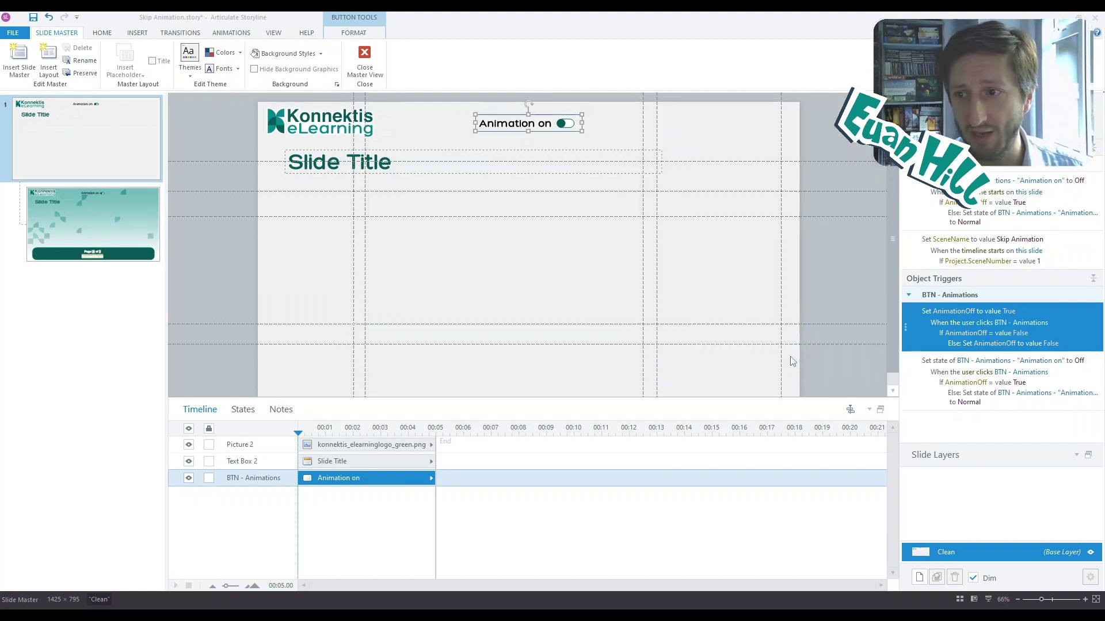
double_click(1077, 382)
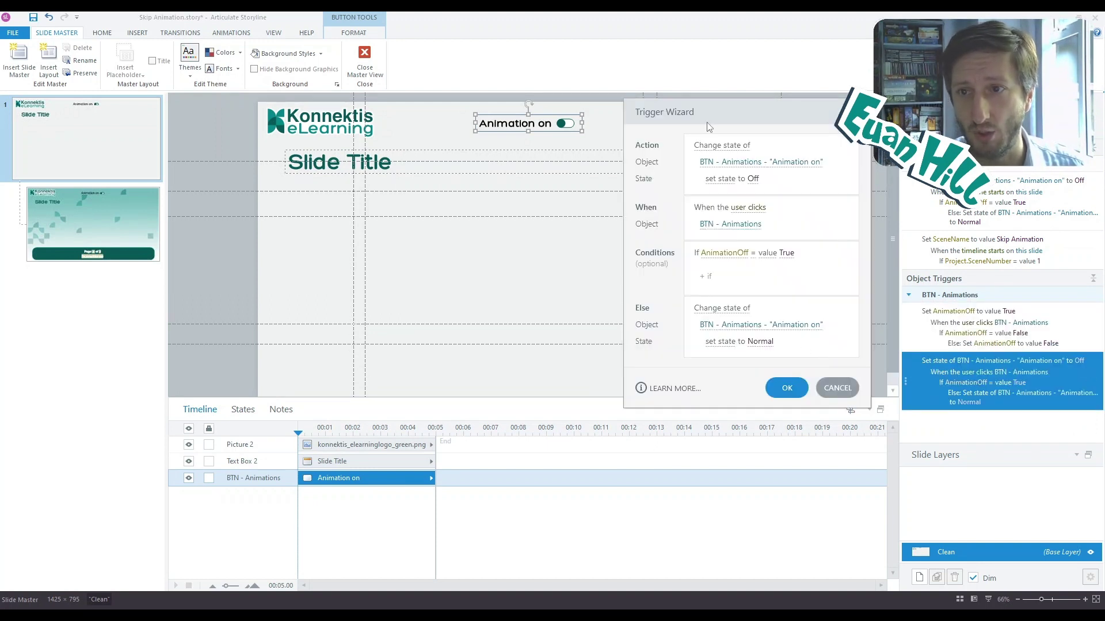
left_click_drag(721, 114, 739, 112)
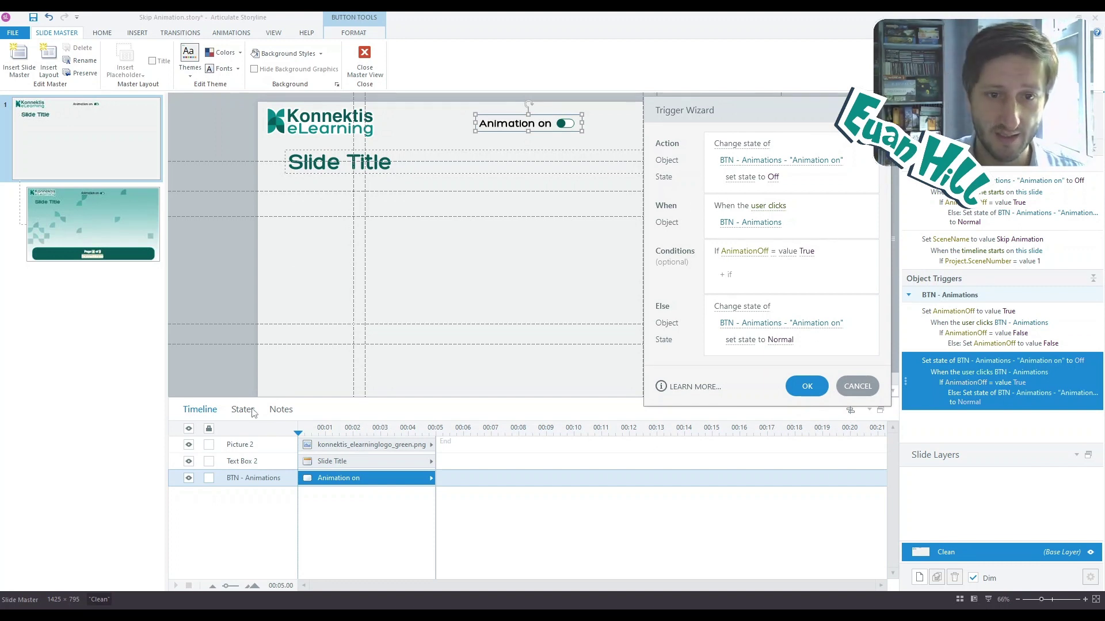
left_click(806, 386)
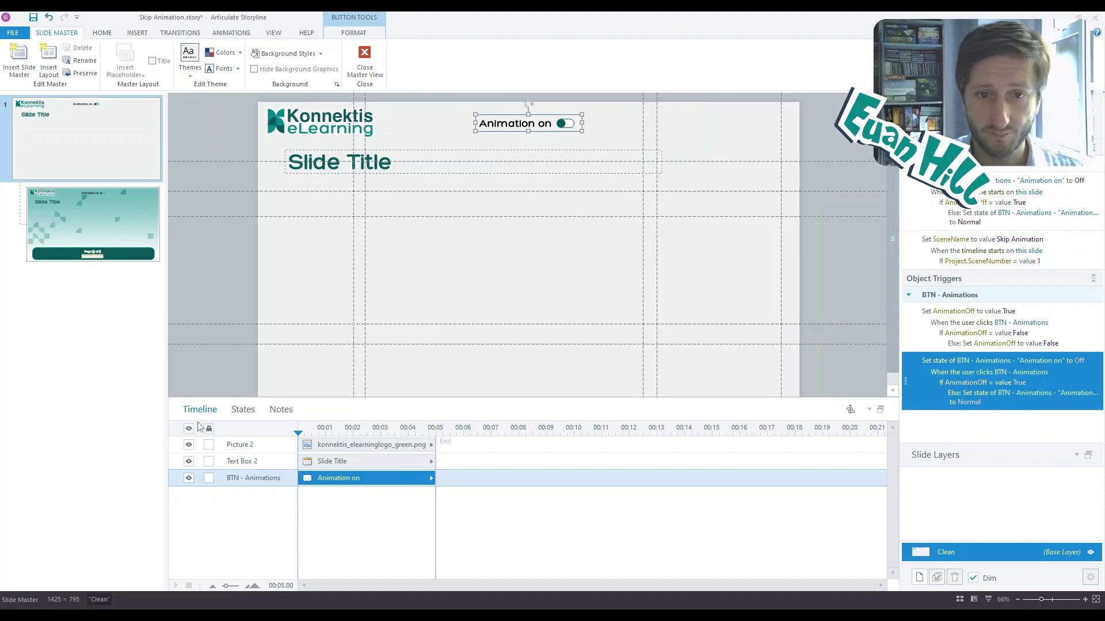
left_click(242, 409)
left_click(292, 503)
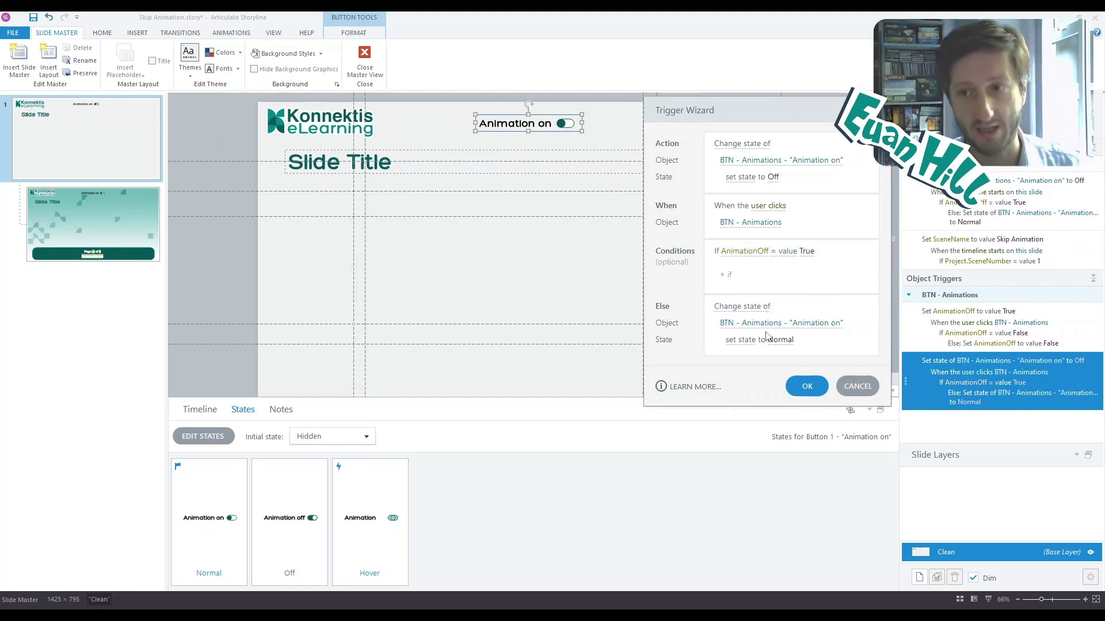
left_click(807, 386)
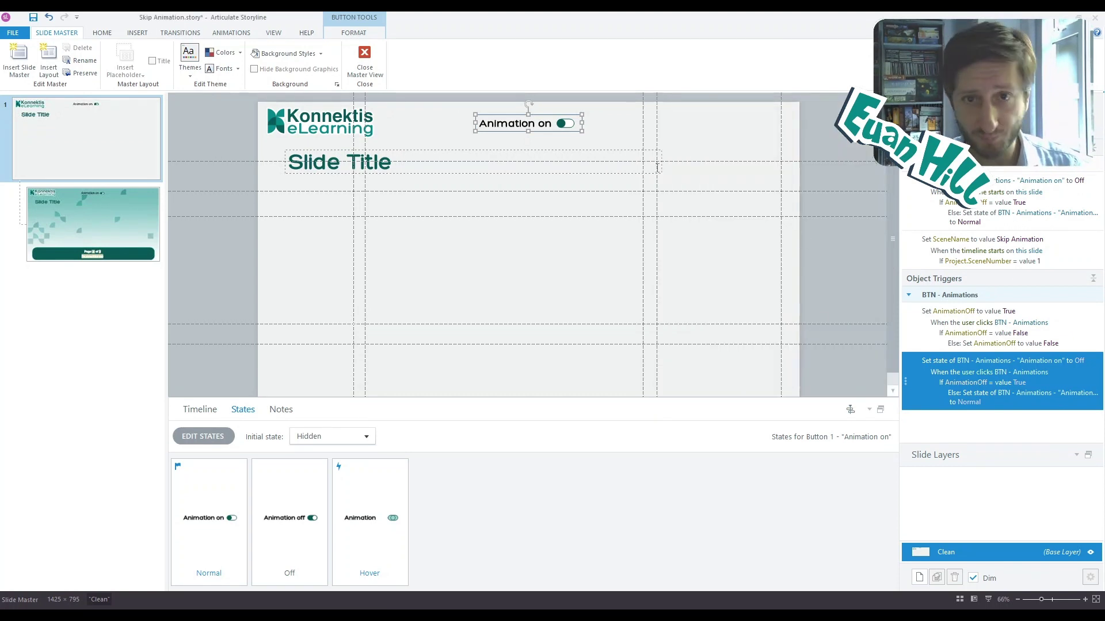
Inspect the slide-start button-state trigger without changes, then exit the slide master.
double_click(1064, 198)
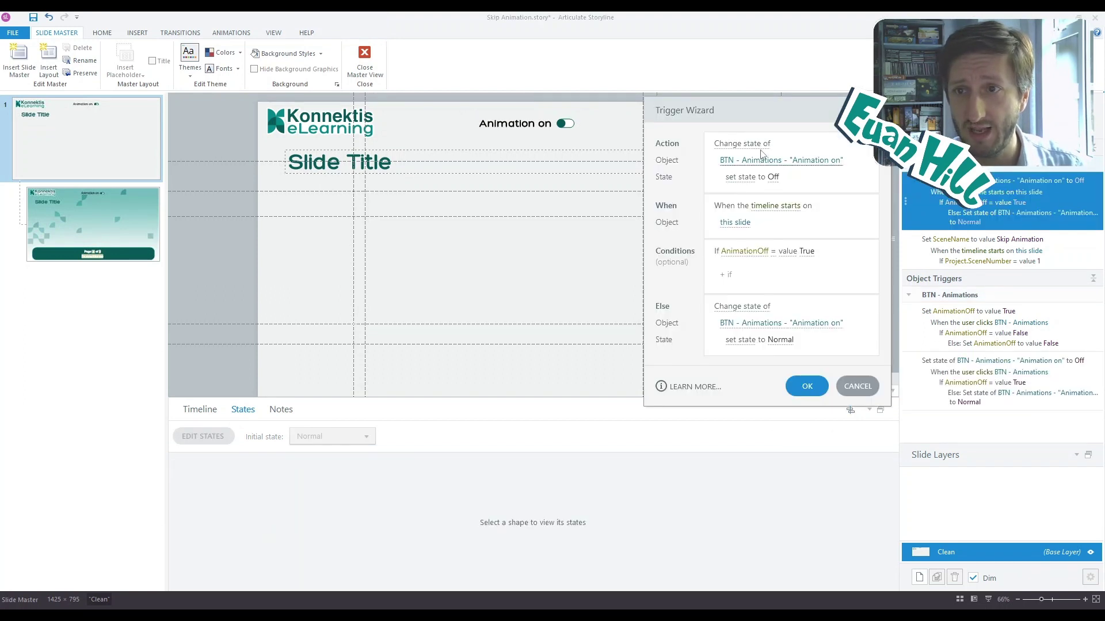
left_click_drag(779, 106, 745, 103)
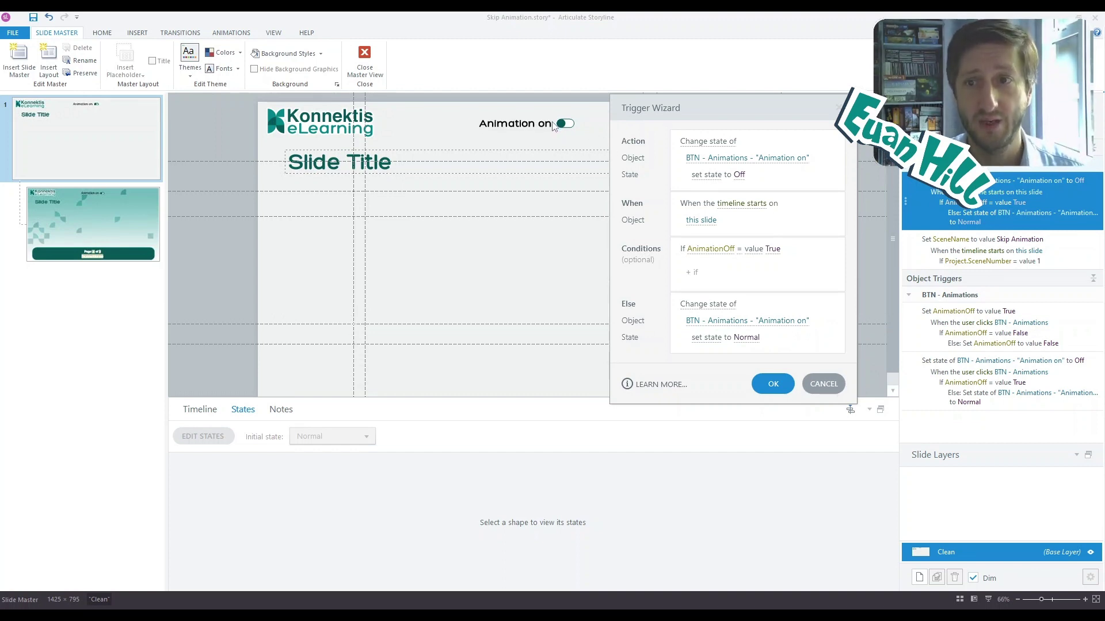
left_click(820, 383)
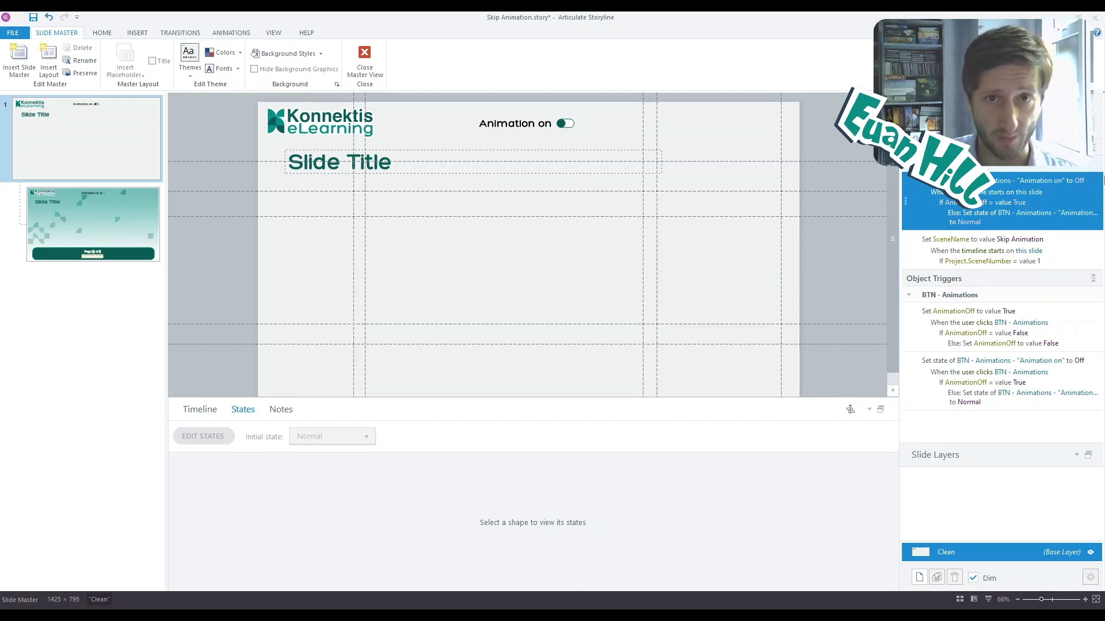
left_click(365, 62)
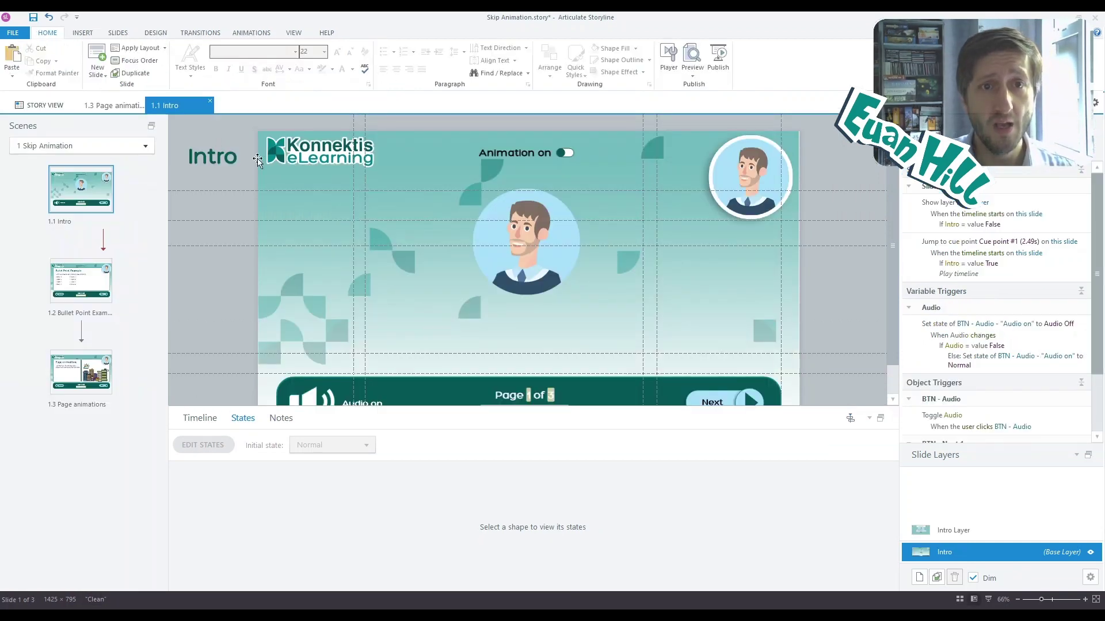
Create Cue point #1 at 00:14 on the Bullet Point Example slide's timeline.
left_click(75, 300)
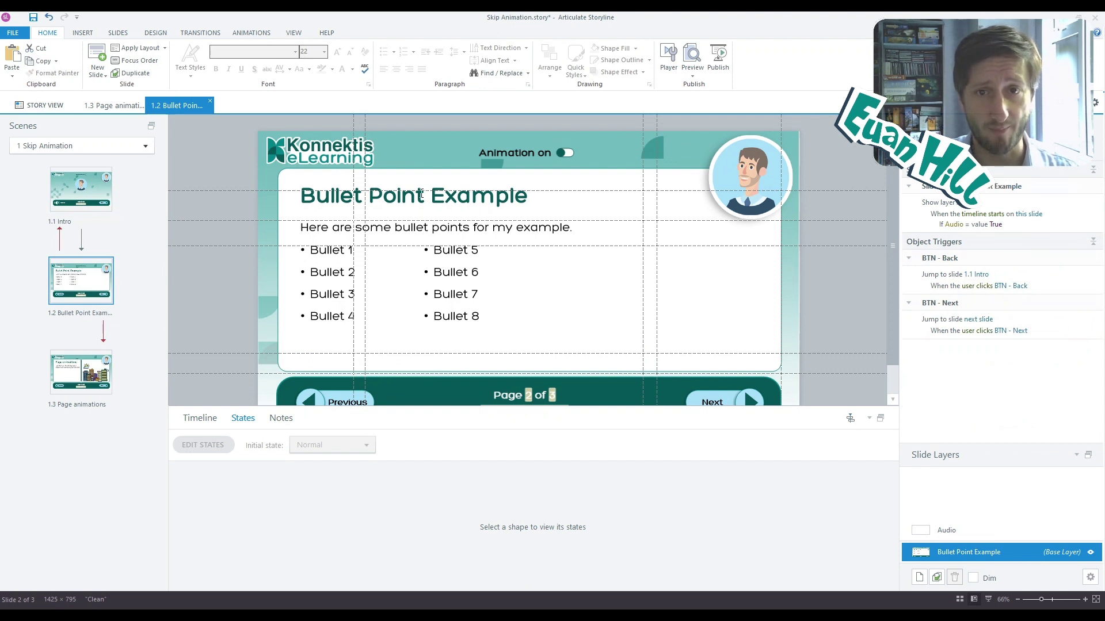
left_click(199, 418)
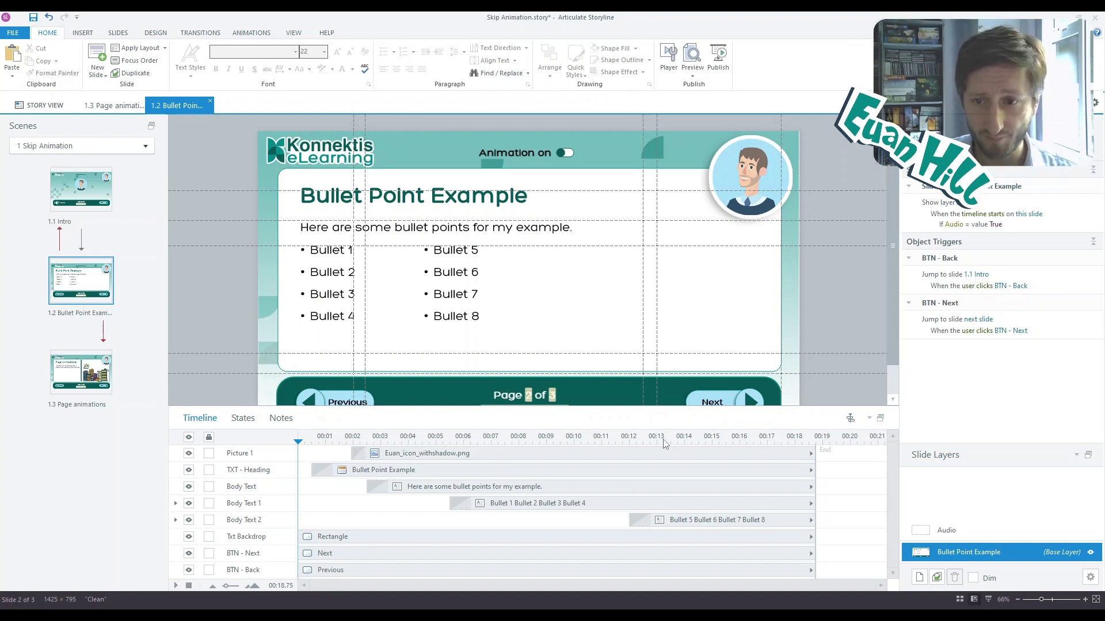
left_click(684, 443)
right_click(684, 443)
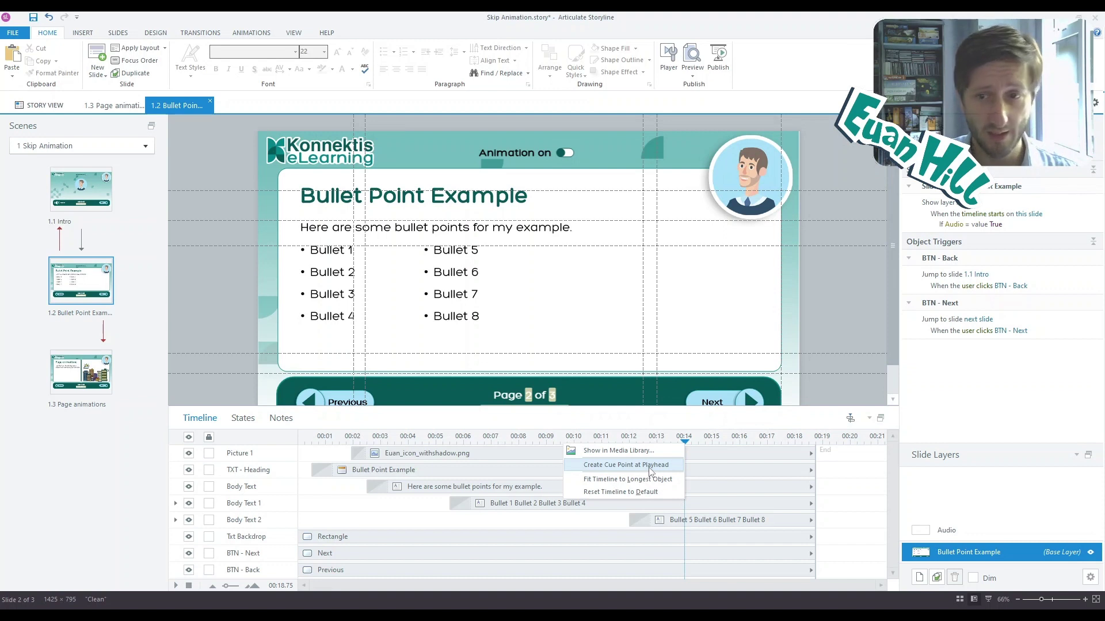
left_click(649, 473)
right_click(684, 439)
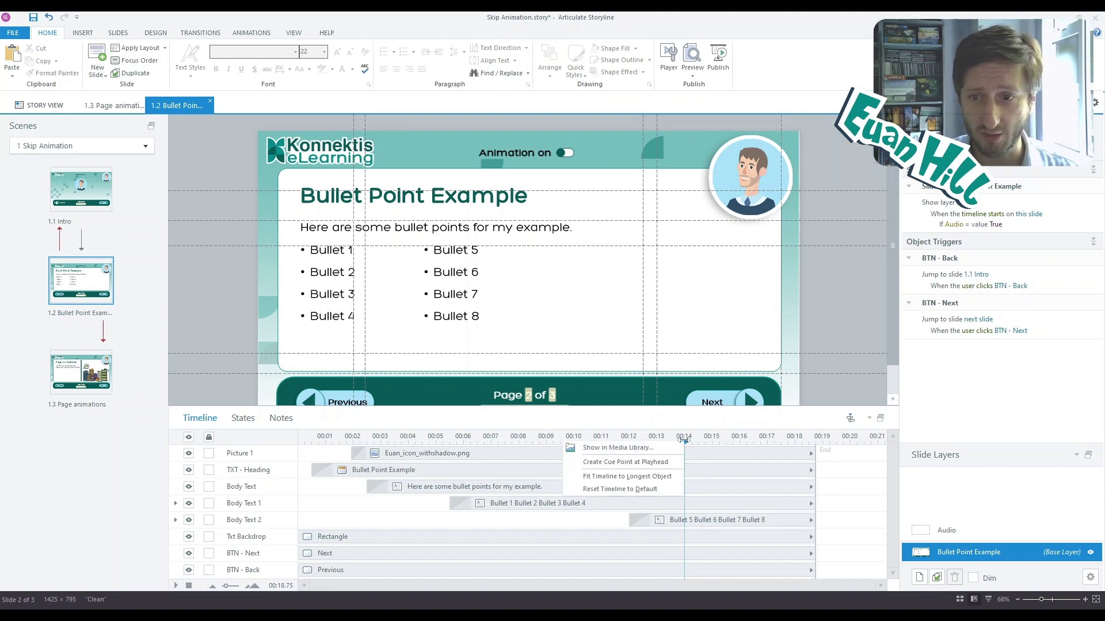
left_click(641, 468)
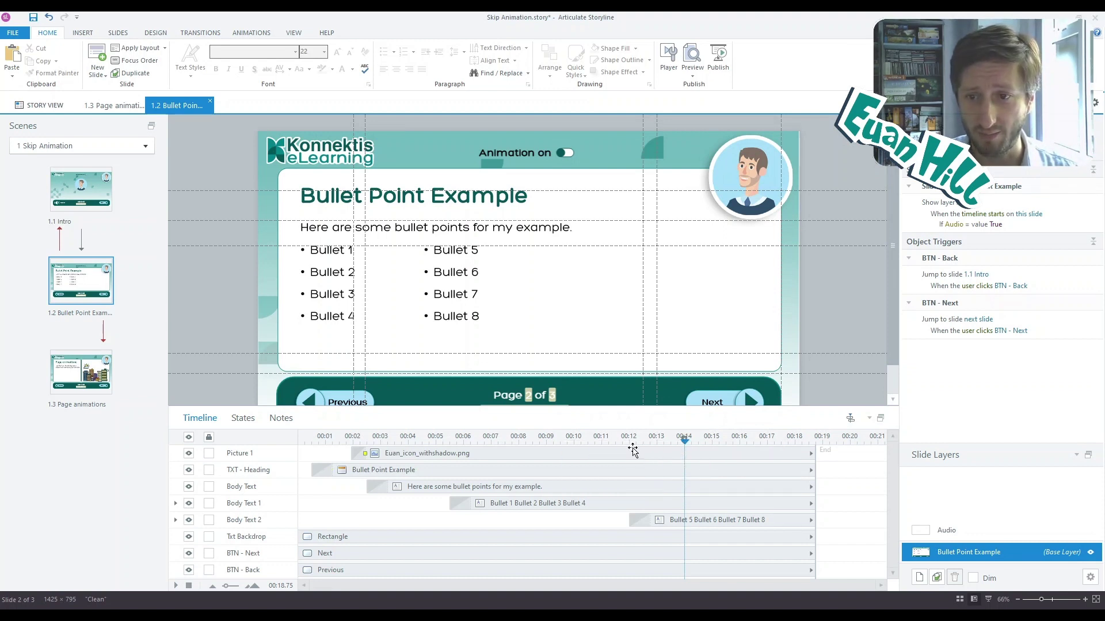
left_click(623, 438)
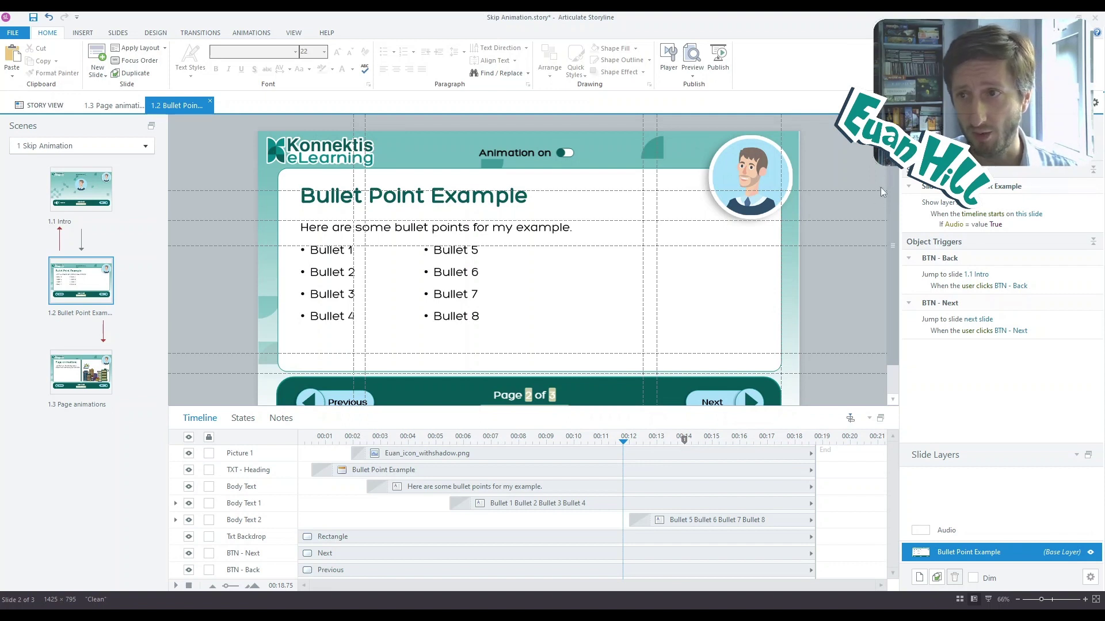
Create Cue point #2 at about 00:22 on Page animations, then return to Bullet Point Example.
left_click(80, 372)
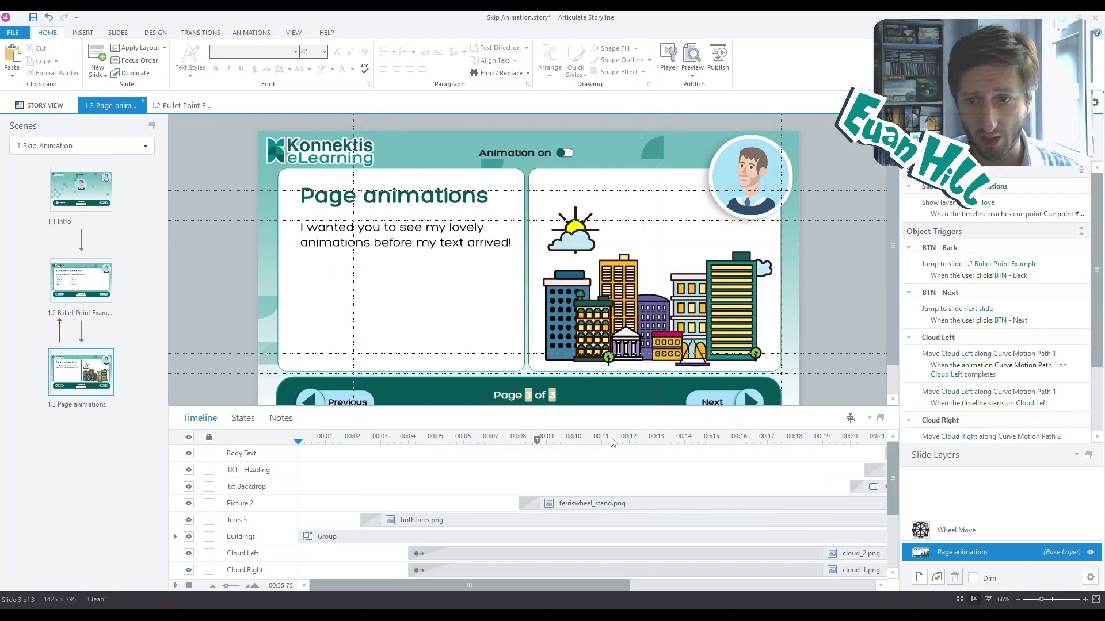
scroll(565, 514, "down", 2)
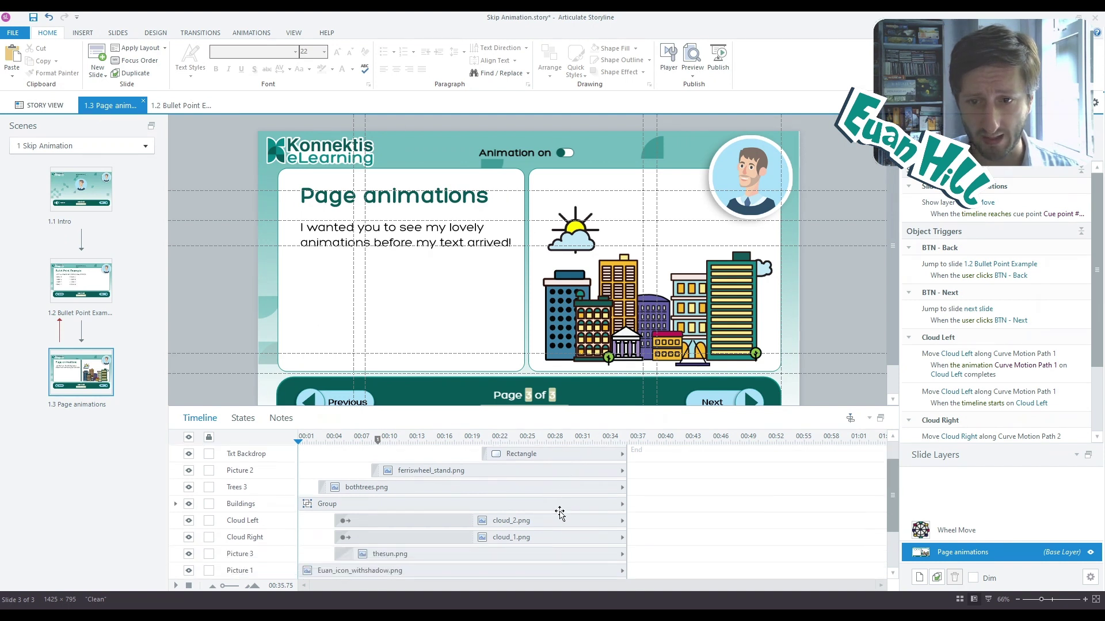
scroll(561, 507, "down", 2)
scroll(560, 507, "up", 2)
scroll(558, 505, "up", 1)
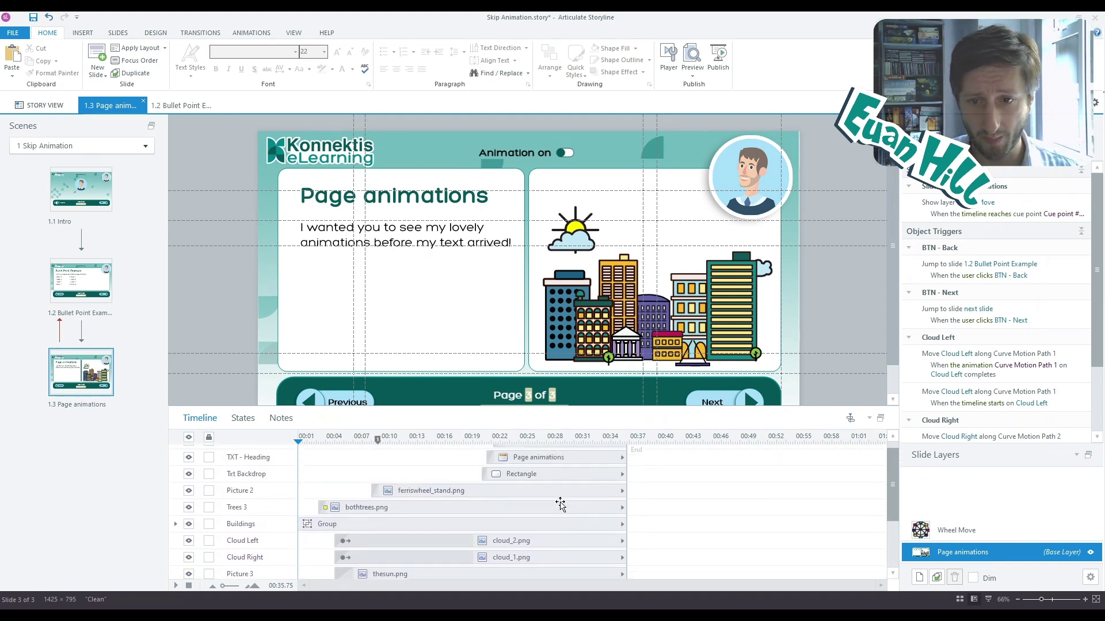
scroll(531, 449, "down", 2)
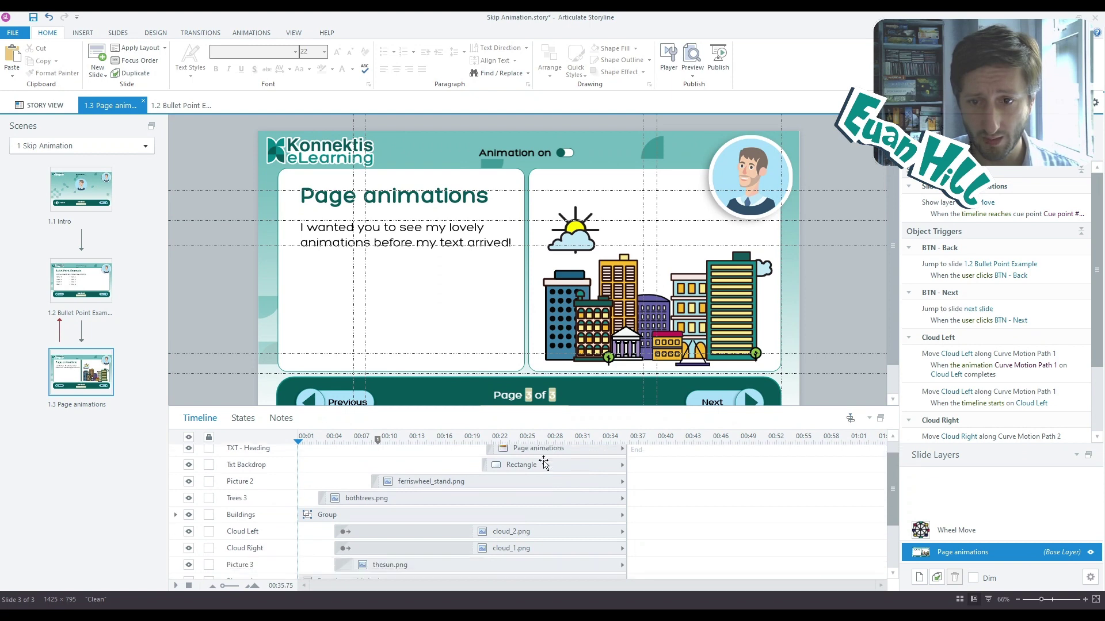
scroll(536, 483, "down", 1)
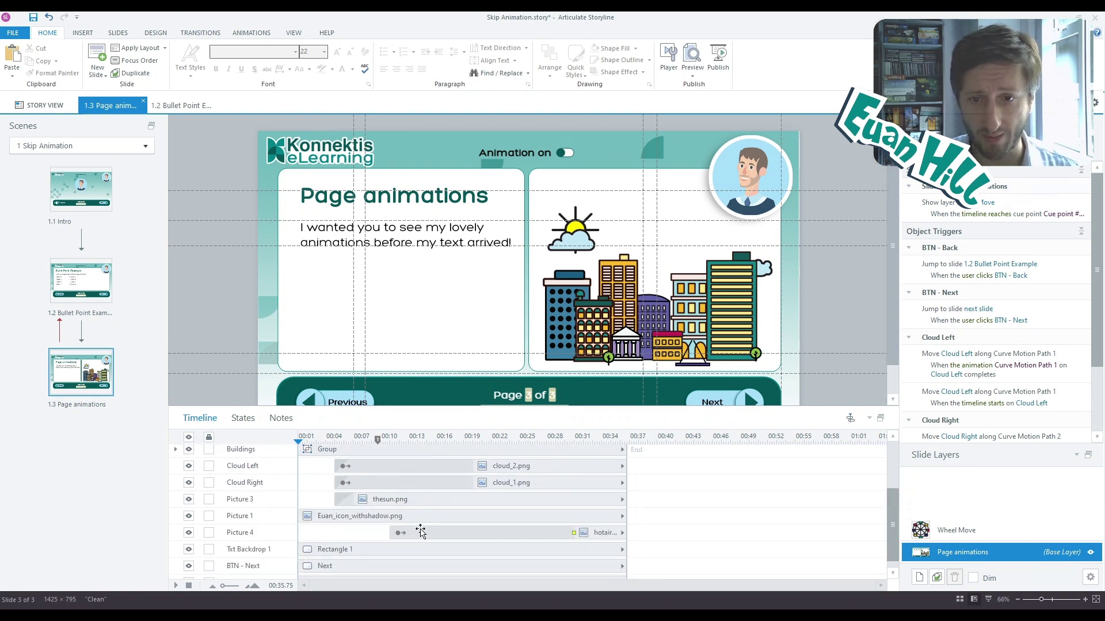
scroll(487, 518, "up", 2)
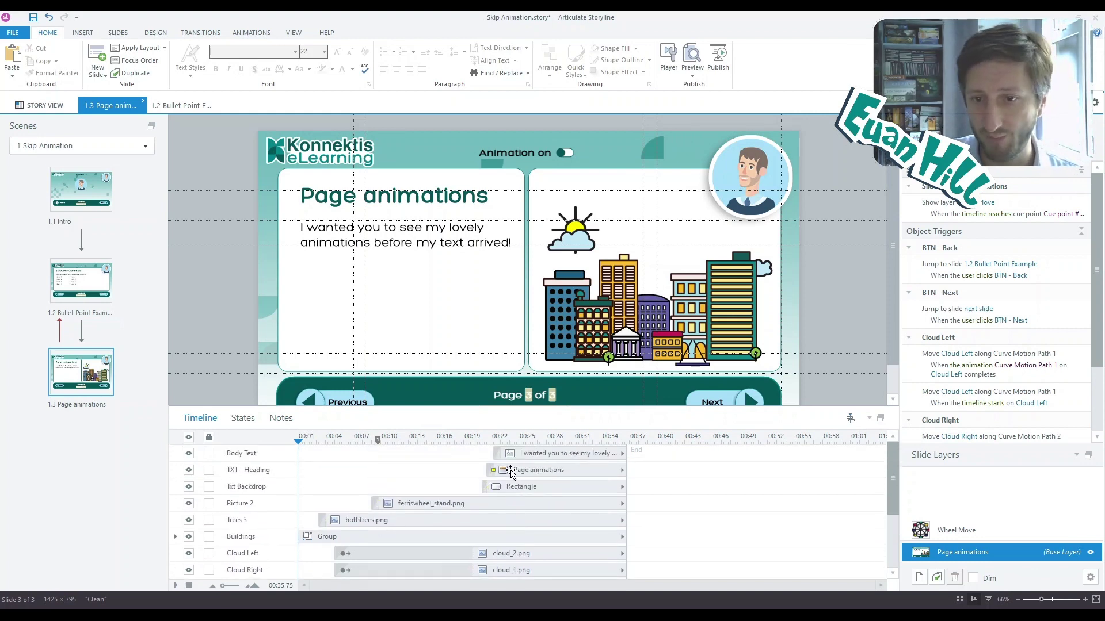
scroll(501, 484, "up", 1)
left_click(511, 443)
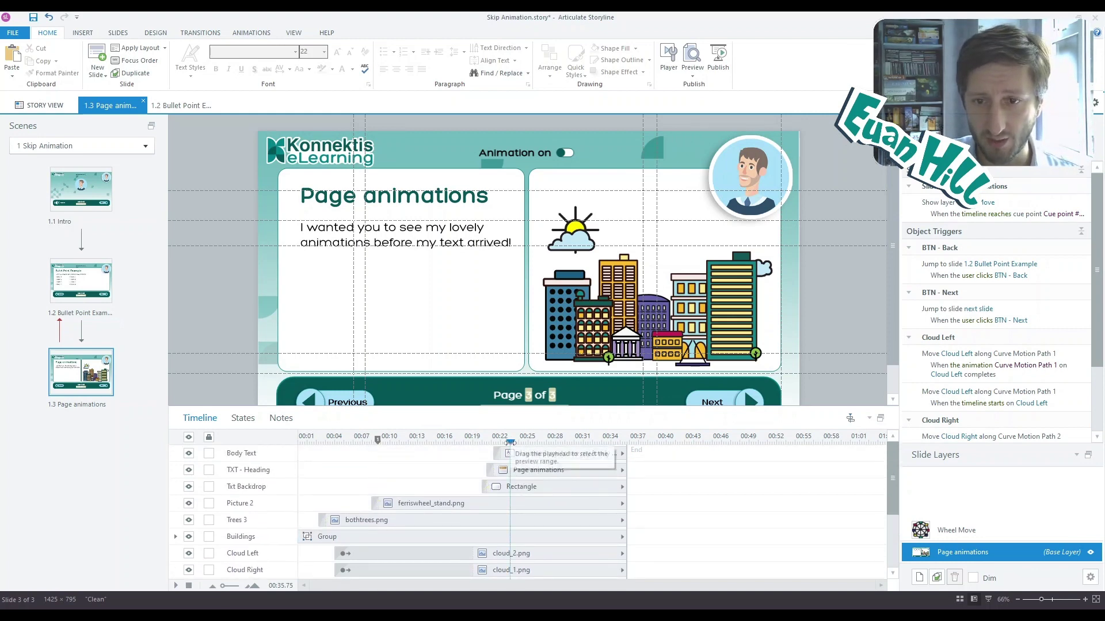
right_click(510, 444)
left_click(481, 467)
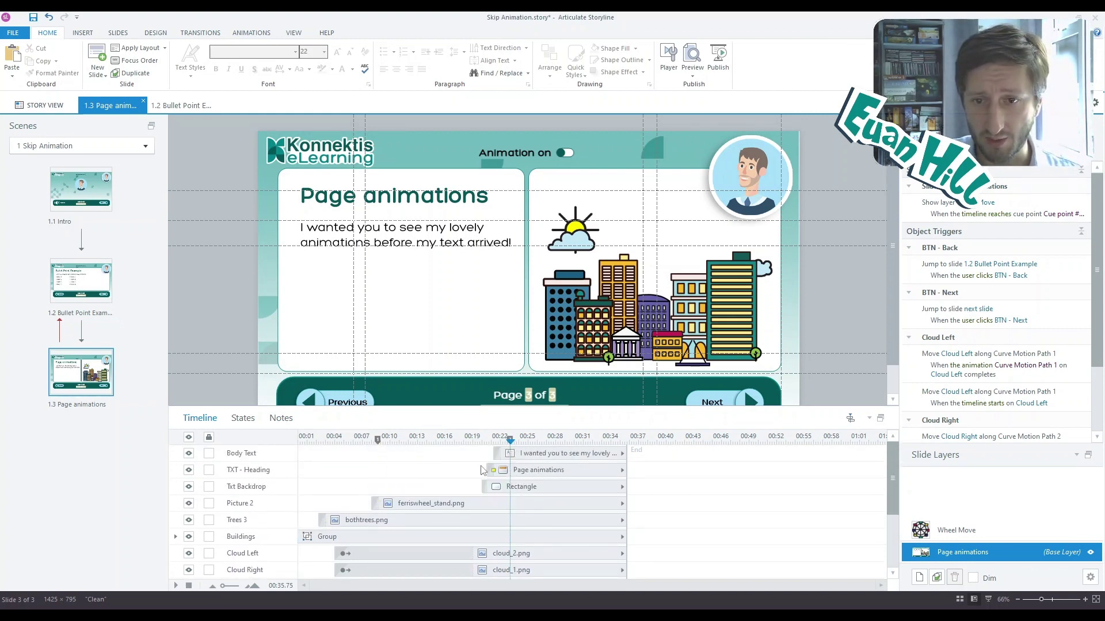
left_click(479, 440)
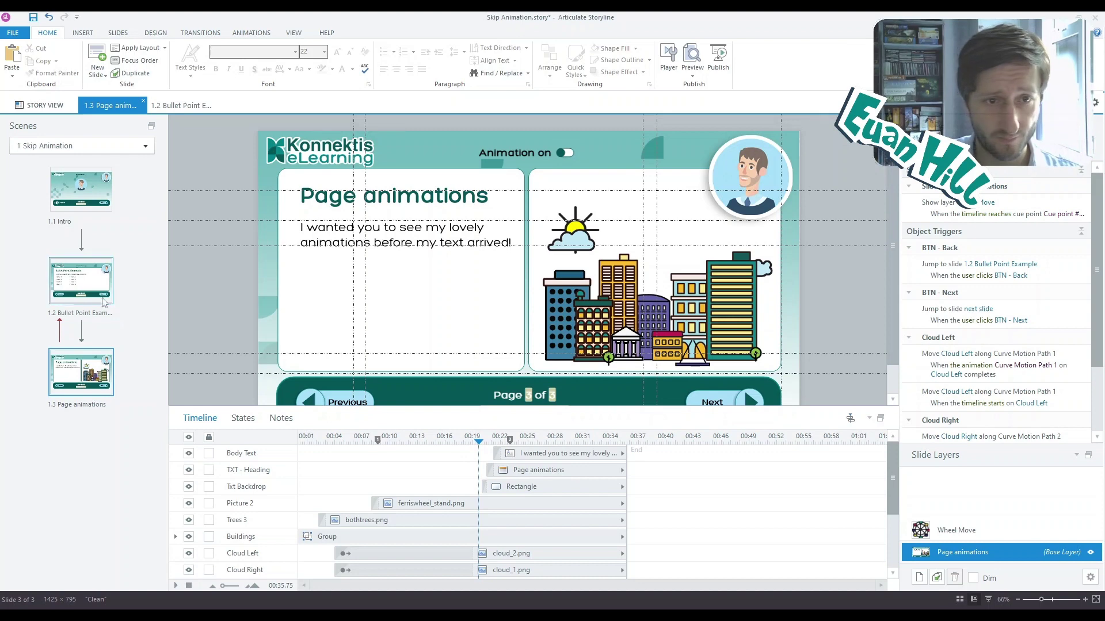
double_click(70, 288)
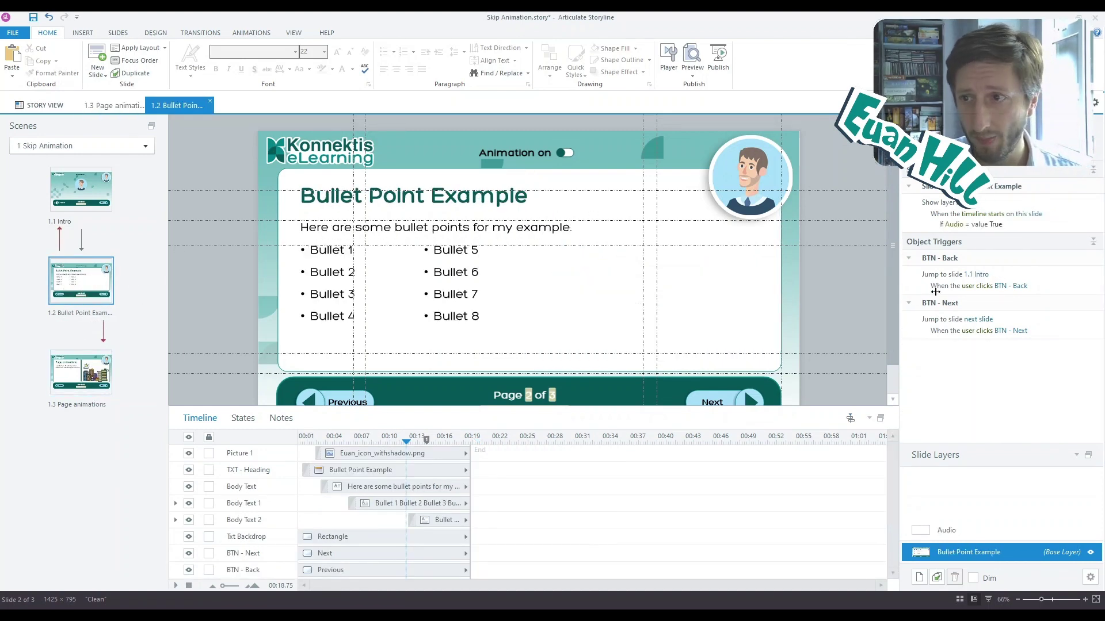
Add a trigger jumping to Cue point #1 (14s) on timeline start, conditioned on AnimationOff = True.
left_click(910, 169)
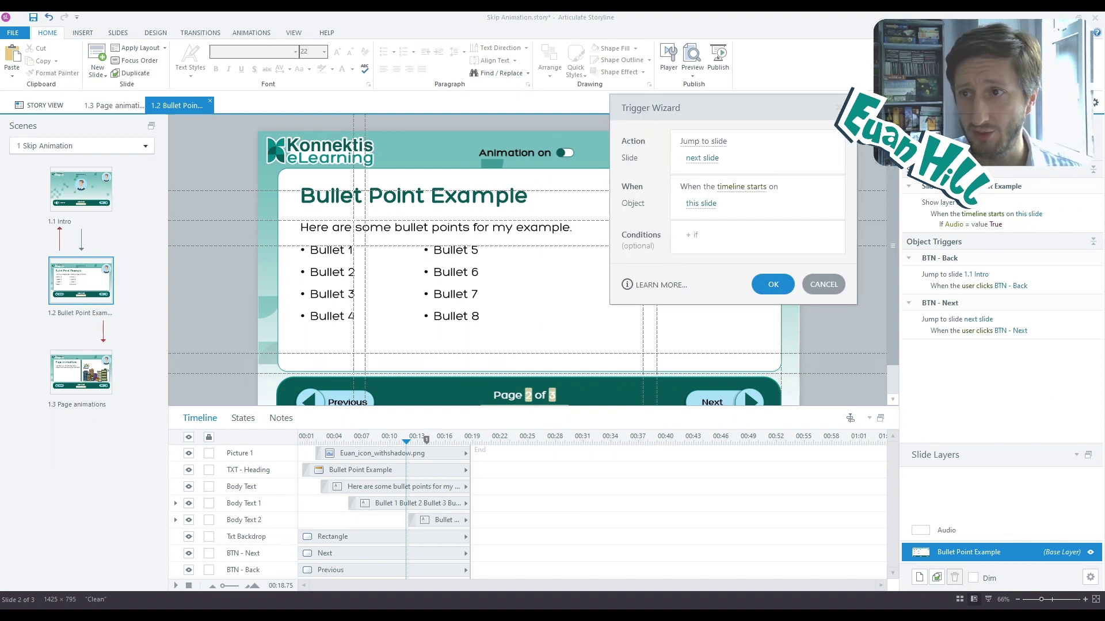
left_click(716, 143)
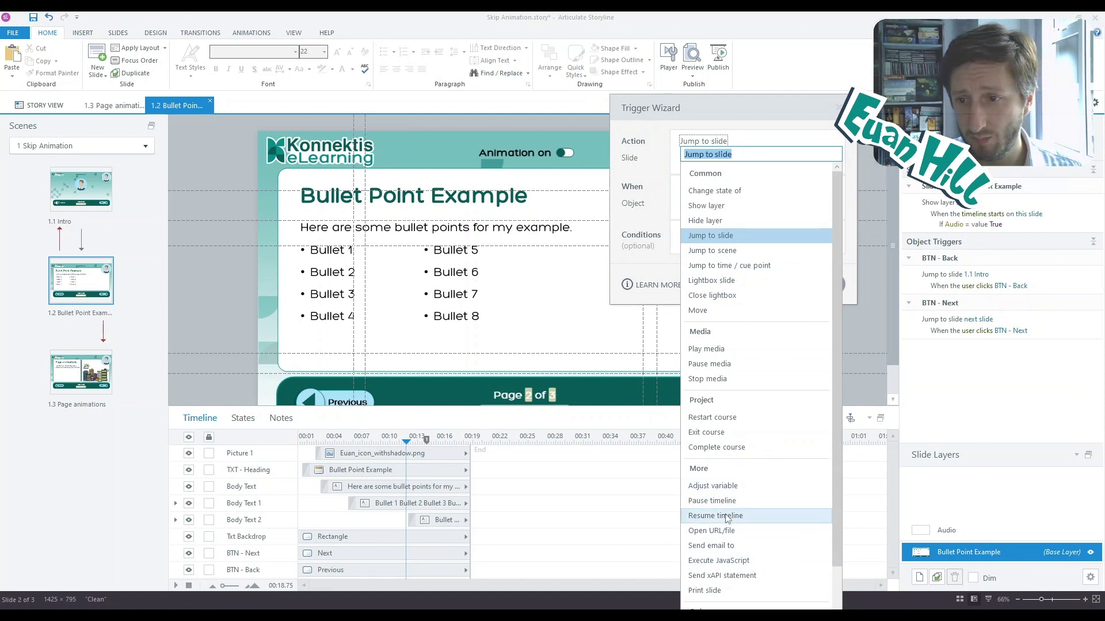
scroll(736, 518, "down", 2)
scroll(731, 549, "up", 2)
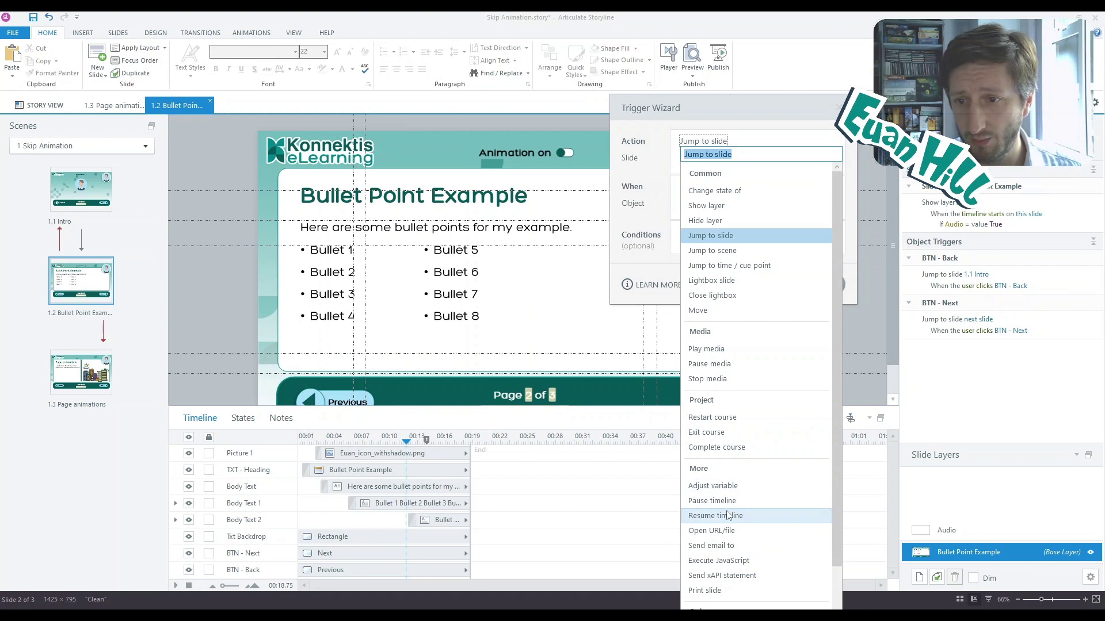
left_click(720, 268)
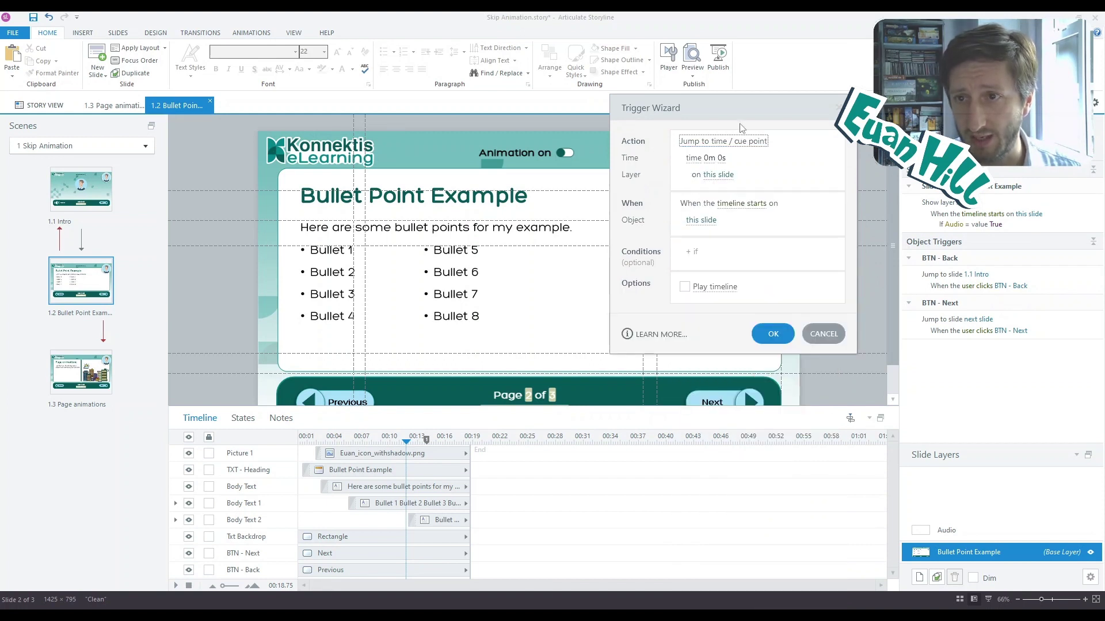
left_click(694, 159)
left_click(705, 204)
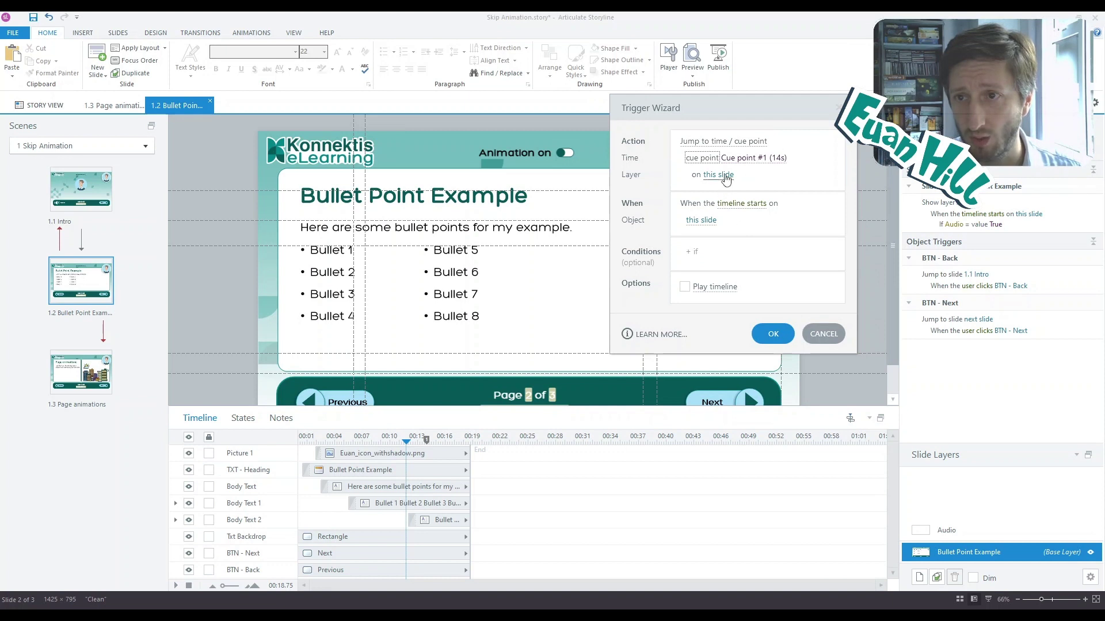
left_click(693, 252)
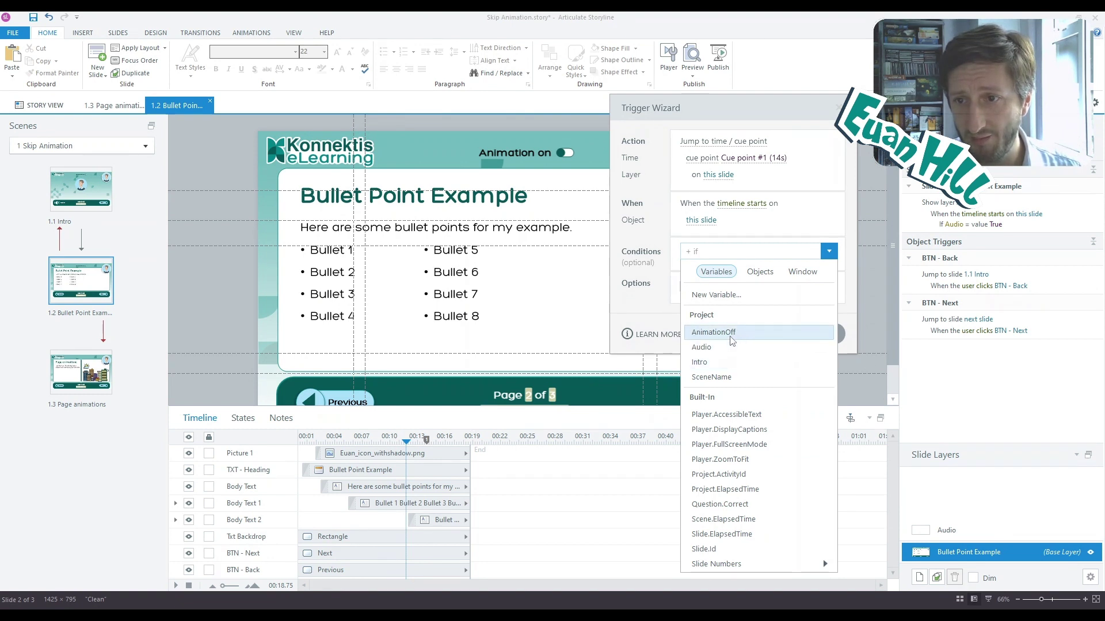
left_click(716, 332)
left_click(779, 256)
left_click(719, 290)
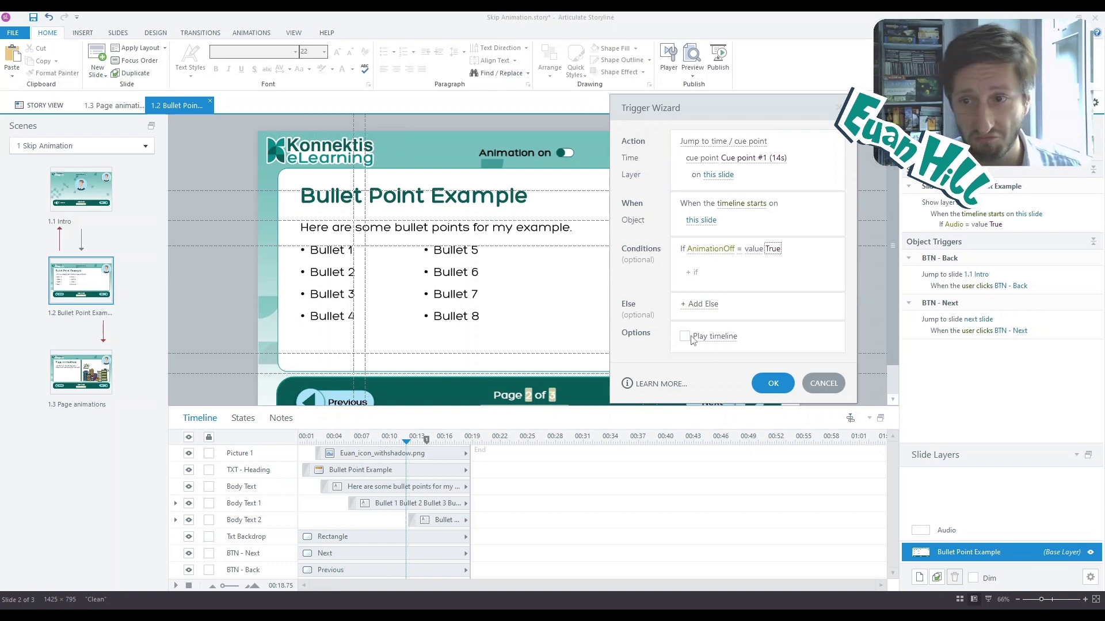
left_click(768, 383)
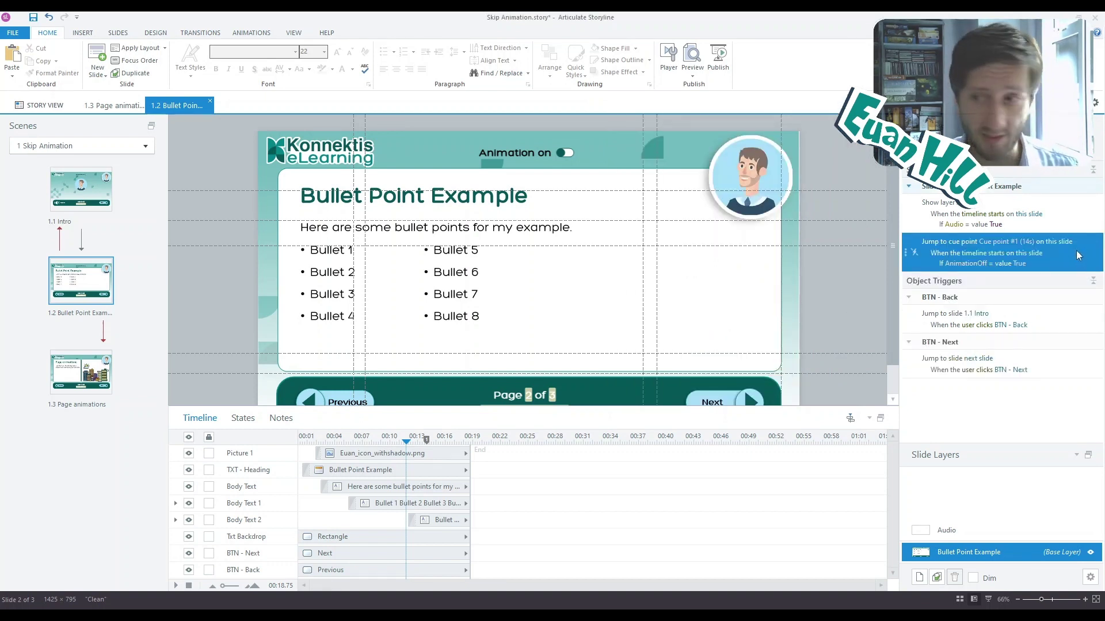
Paste the cue point trigger onto Page animations and retarget it to Cue point #2 (23.06s).
left_click(110, 364)
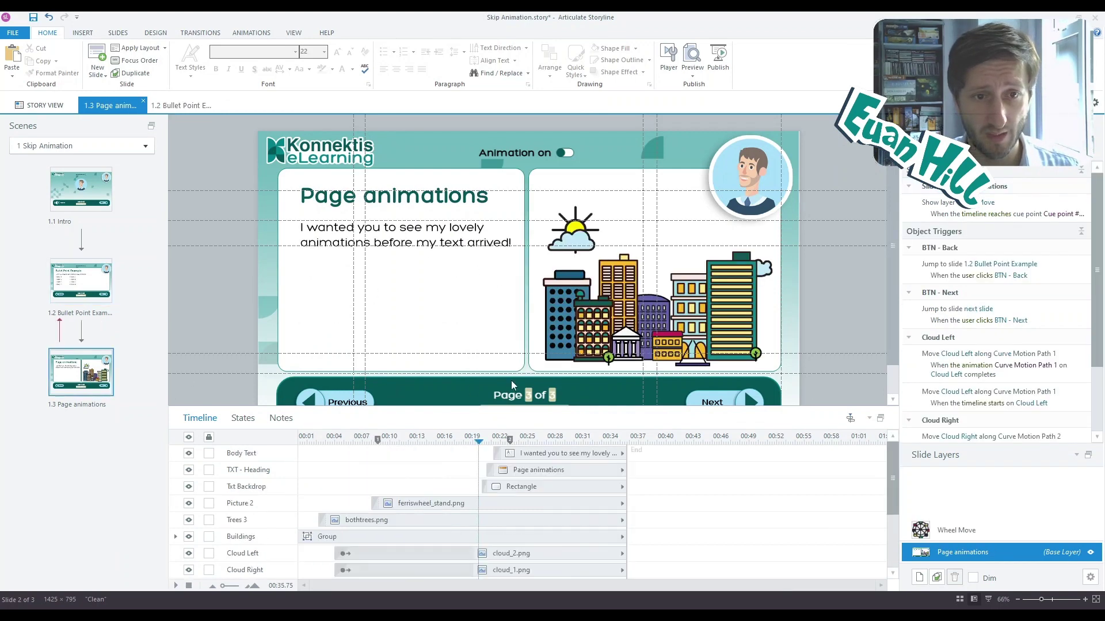
key("ctrl+v")
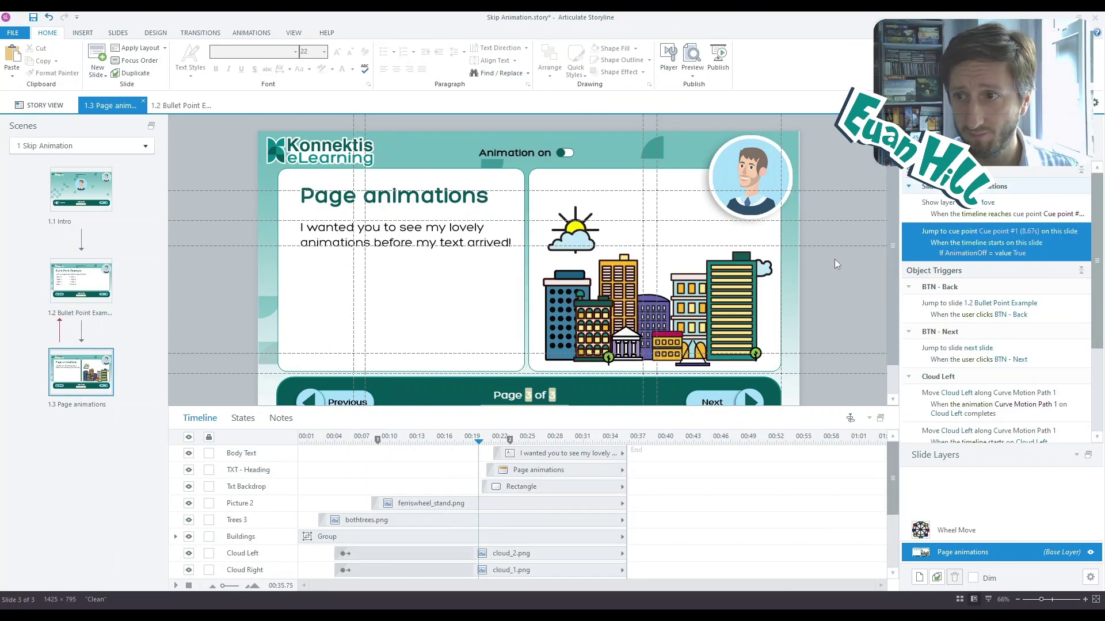
mouse_move(1002, 231)
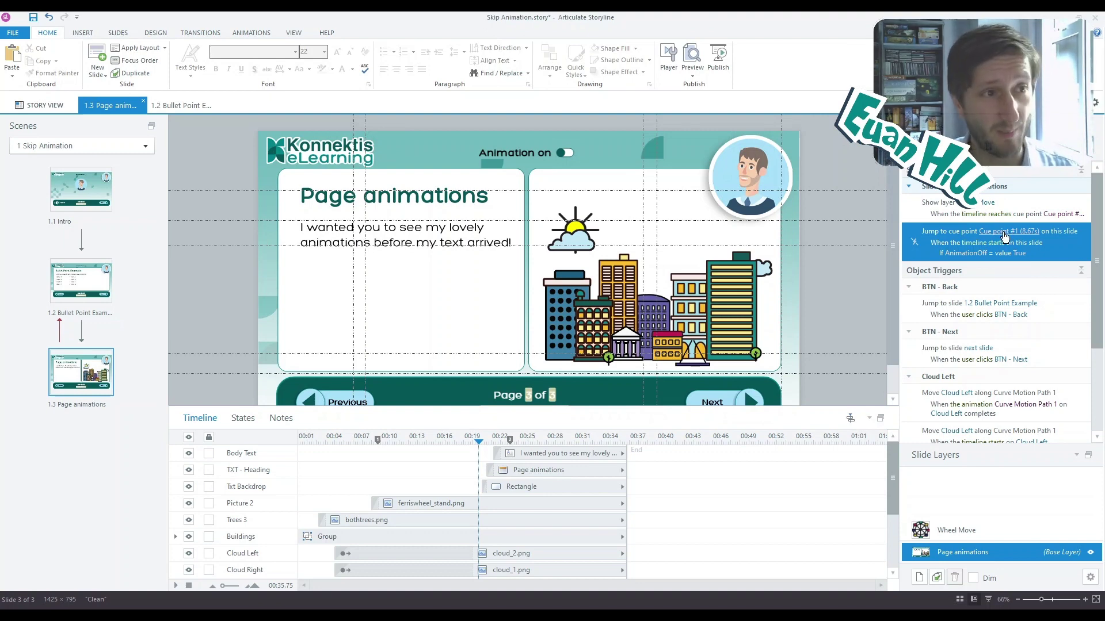
left_click(1005, 235)
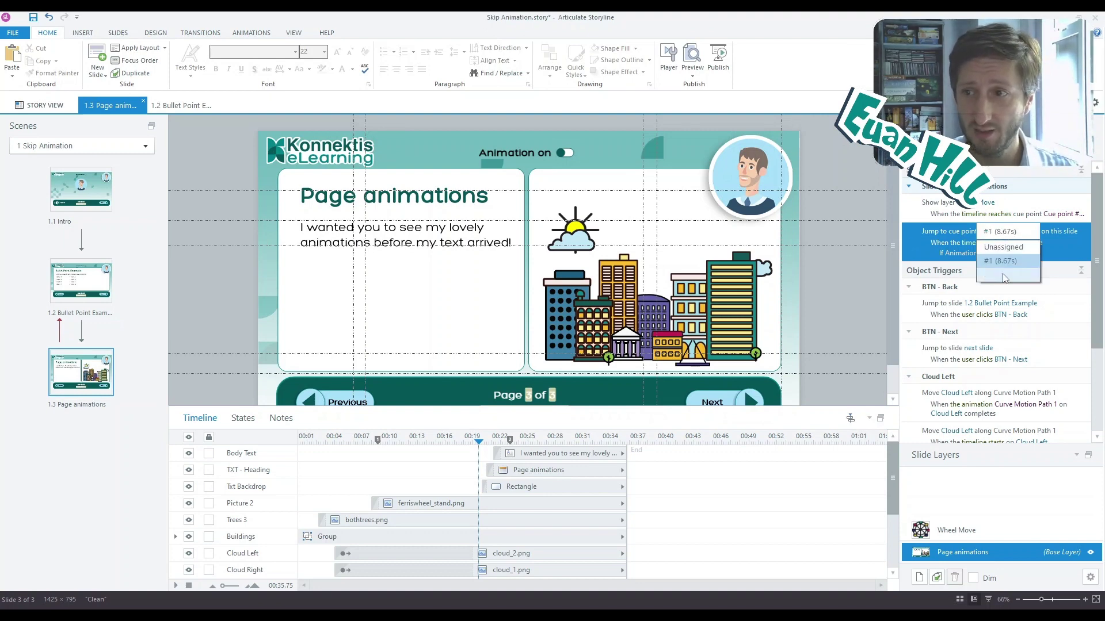
left_click(1004, 279)
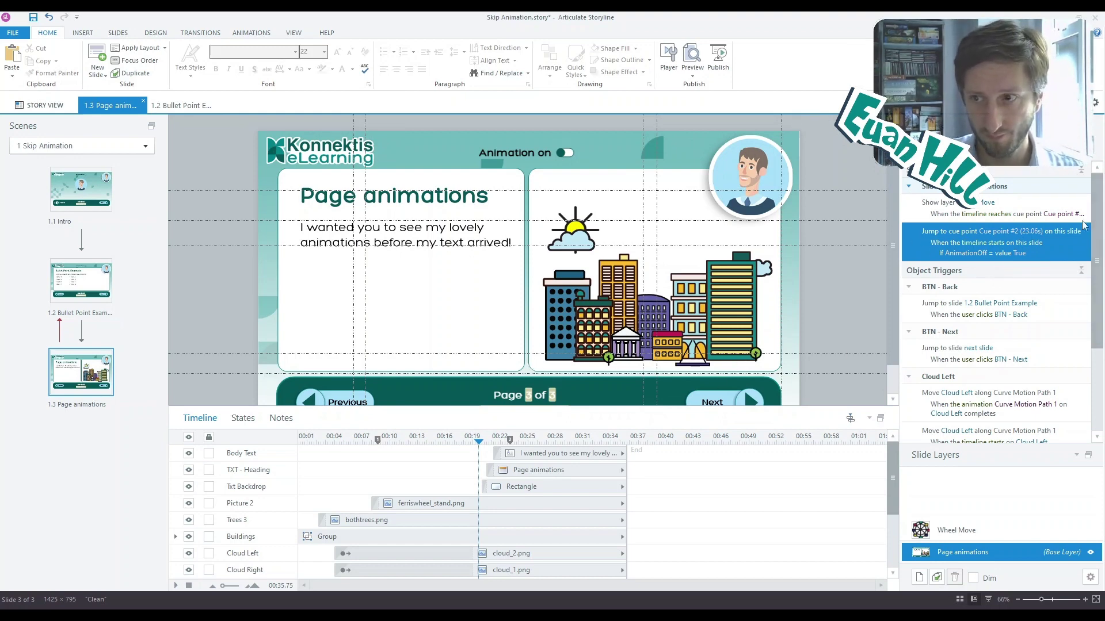
Compare the triggers on slides 1.2 Bullet Point Example and 1.3 Page animations.
left_click(72, 286)
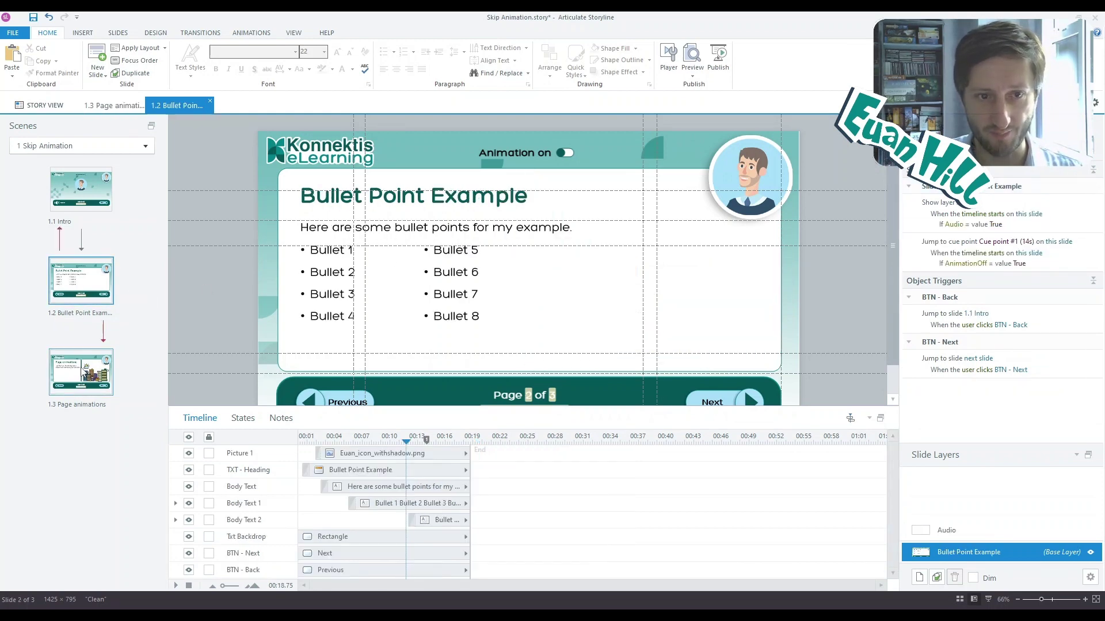
left_click(81, 372)
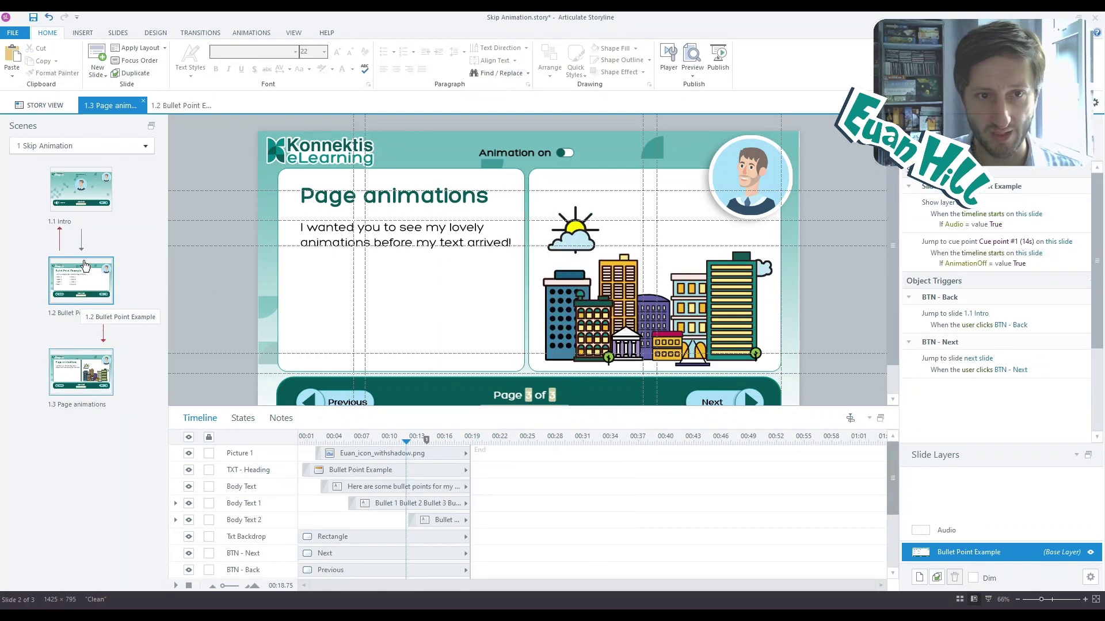
left_click(83, 294)
left_click(95, 380)
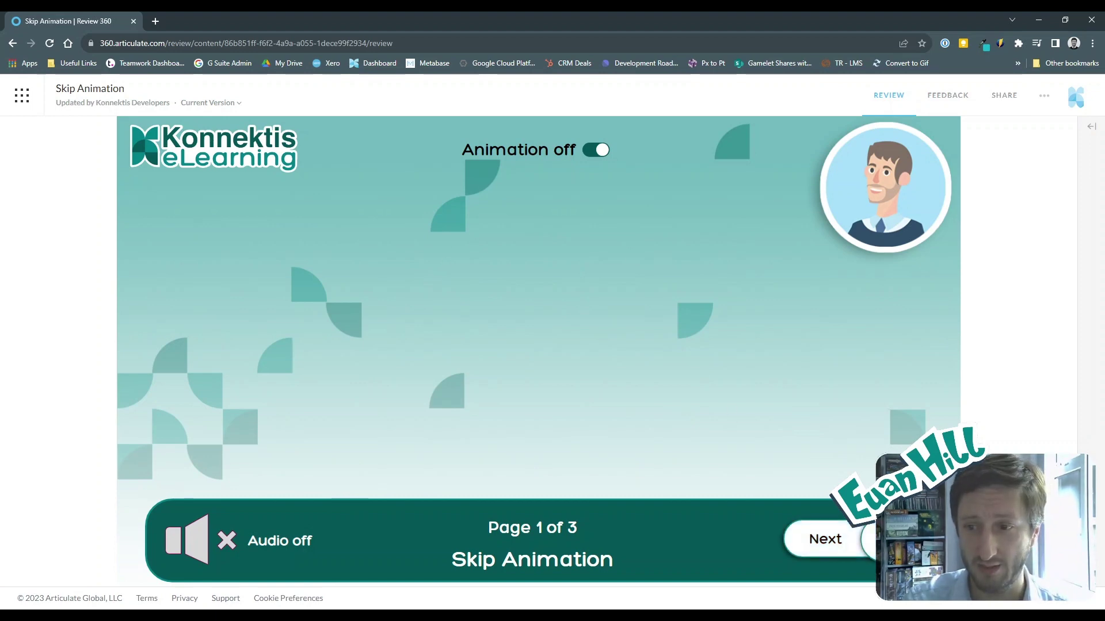
Advance the course from page 1 through page 2 to page 3, Page animations.
left_click(825, 538)
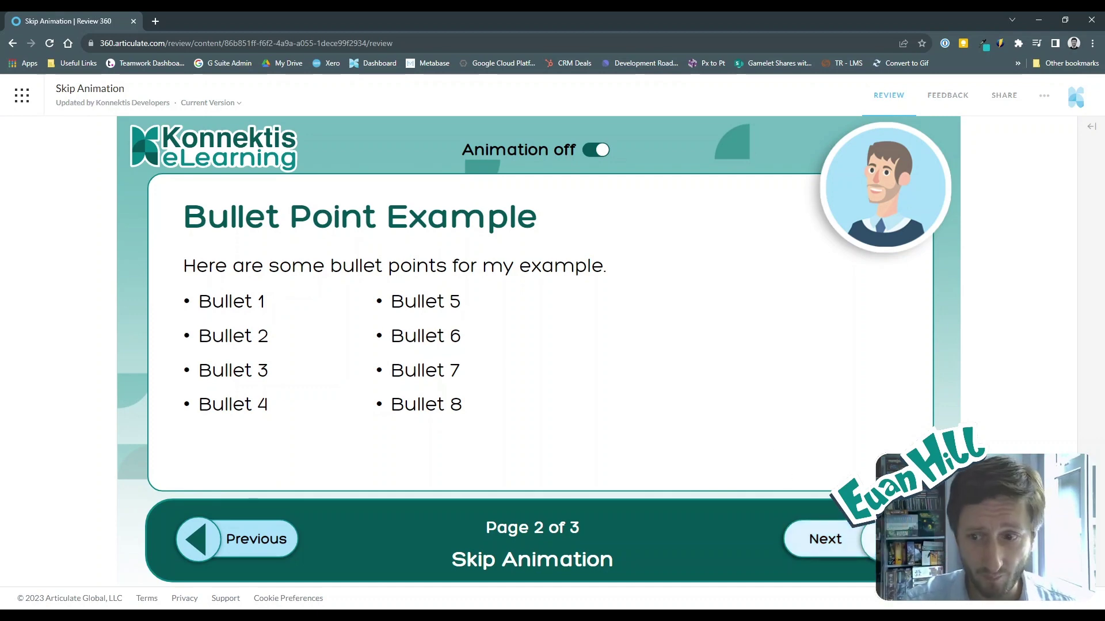
left_click(788, 538)
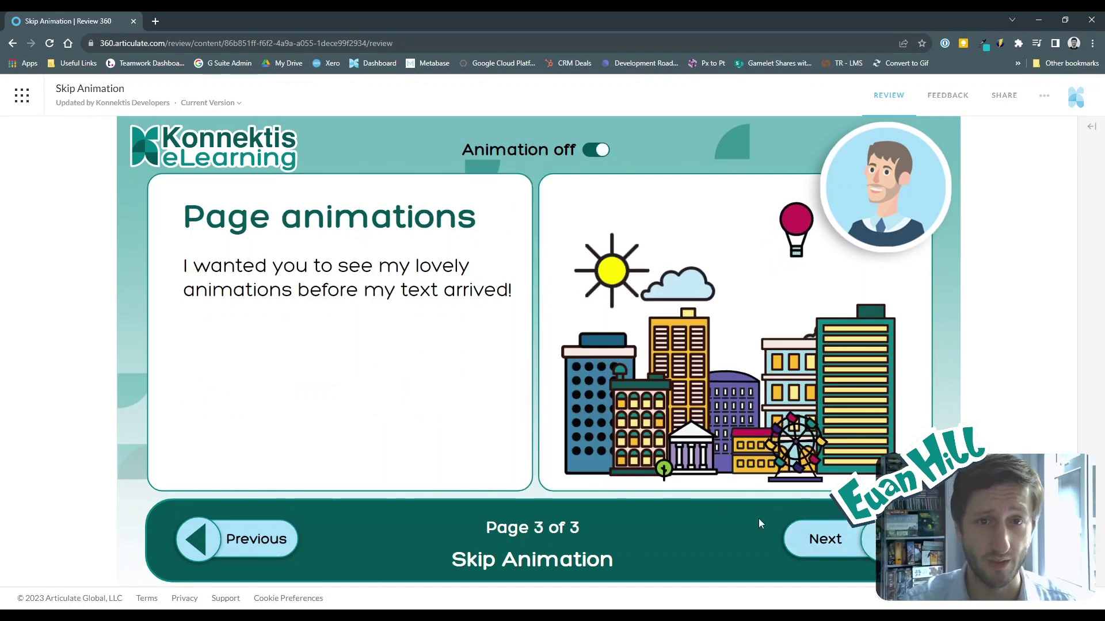